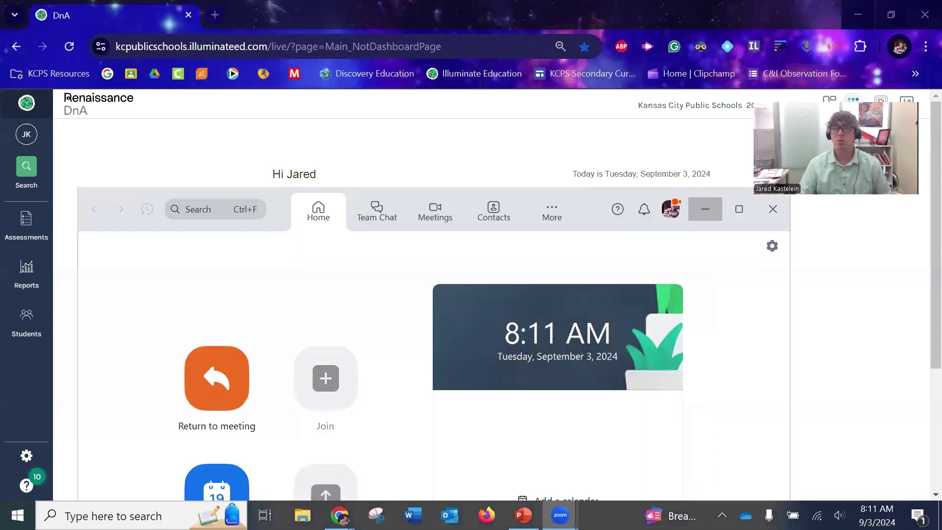
Step: Minimize the Zoom window and open the Assessments menu in the DnA sidebar
left_click(707, 207)
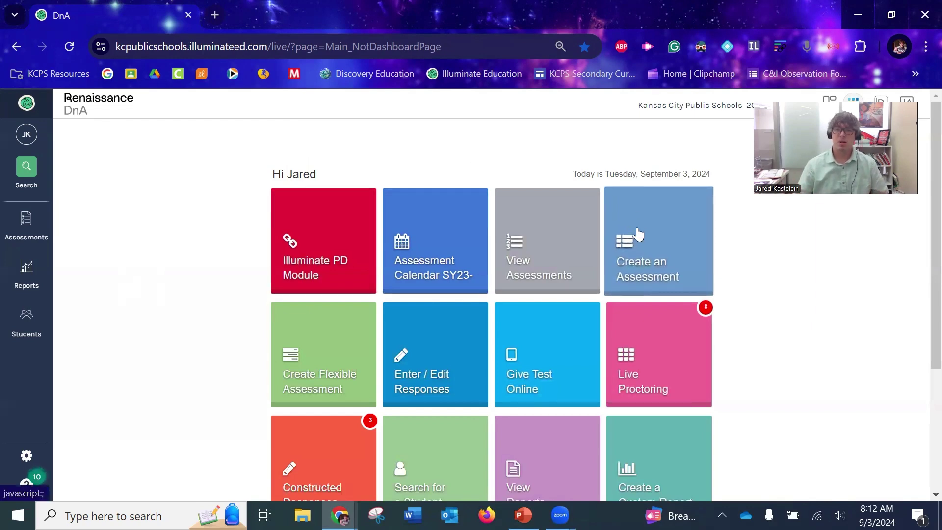
left_click(17, 235)
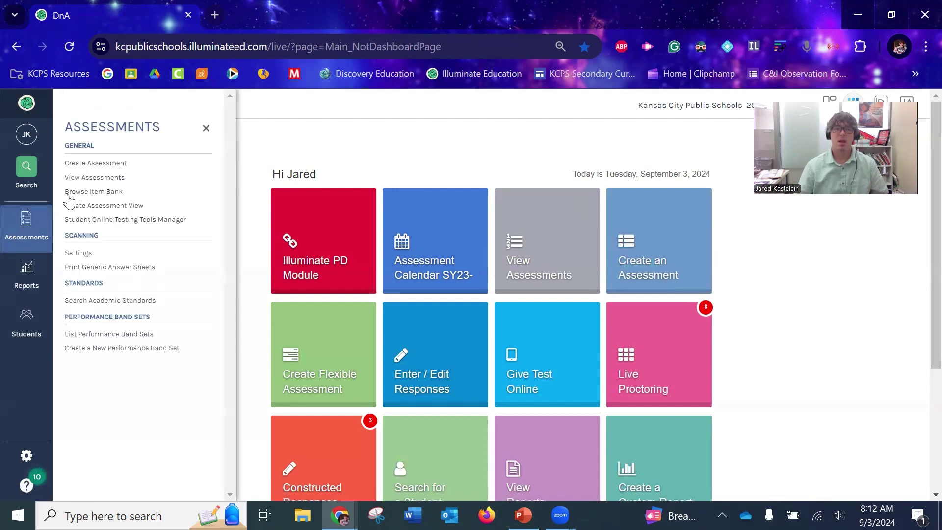
Step: Open Browse Item Bank, showing 88 items filtered by 9-12.PS1.A.1 and 9-12.PS1.A.2
left_click(92, 193)
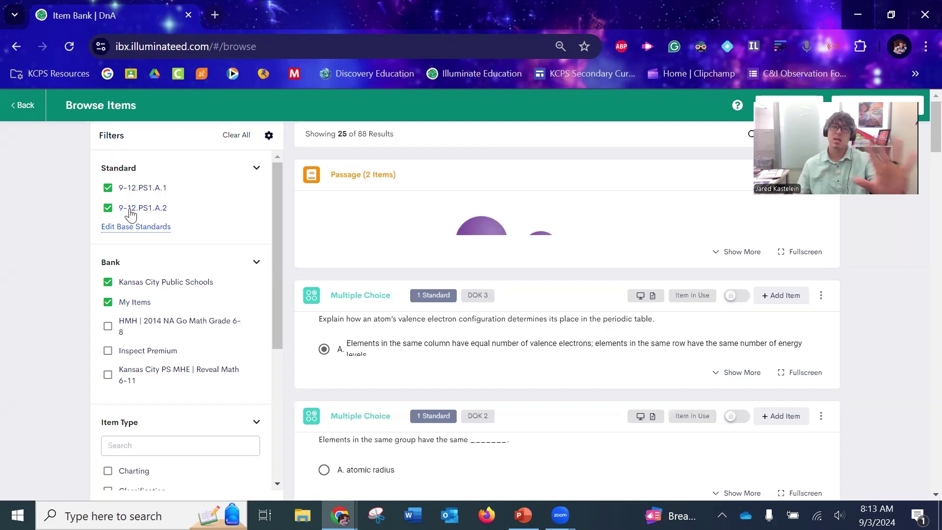
Step: Clear 9-12.PS1.A.1 and 9-12.PS1.A.2 from the base standards, then reopen the My Standards picker
left_click(153, 229)
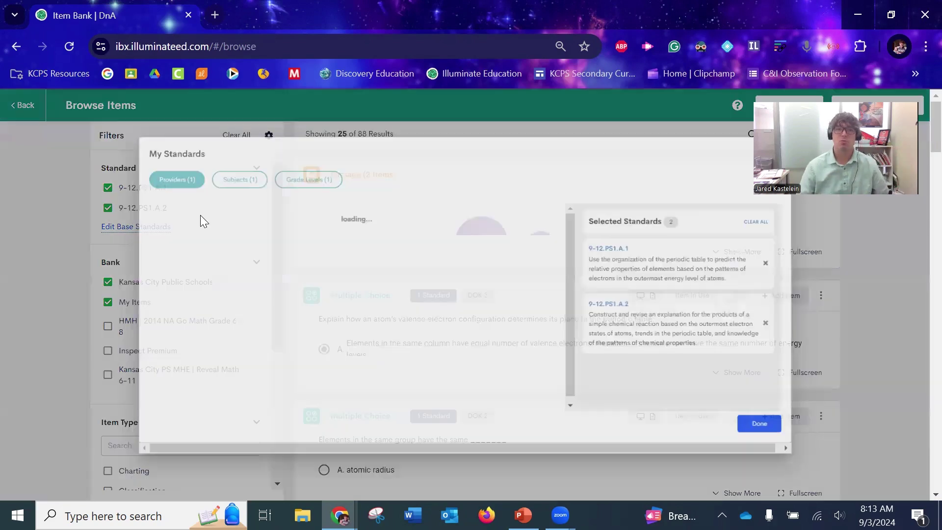
left_click(804, 212)
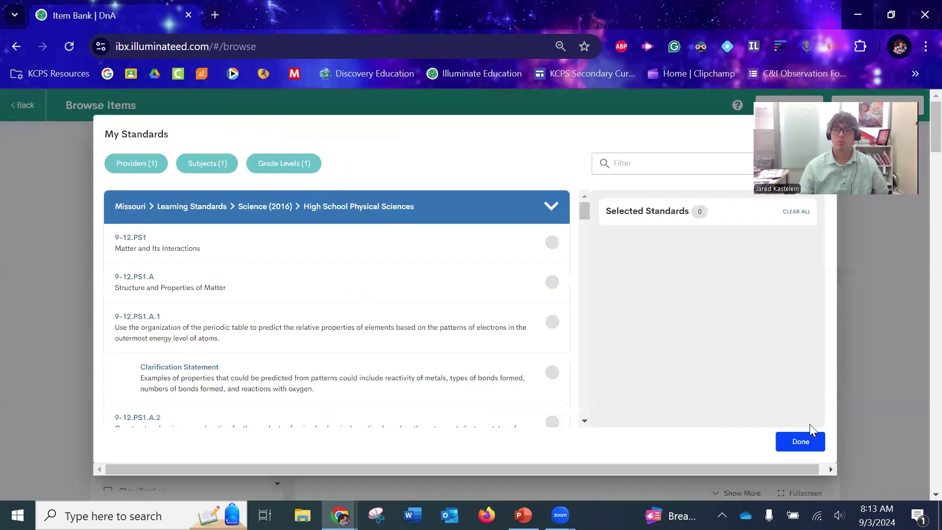
left_click(802, 441)
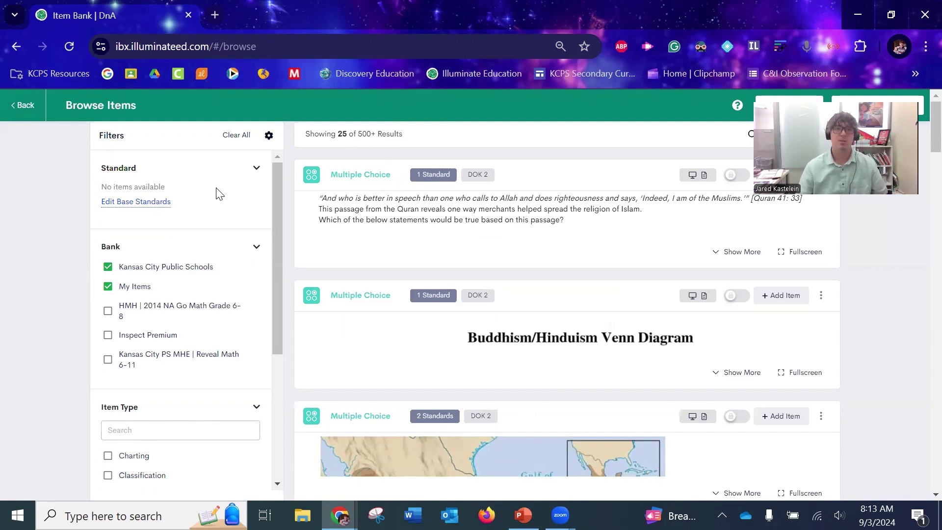
left_click(162, 202)
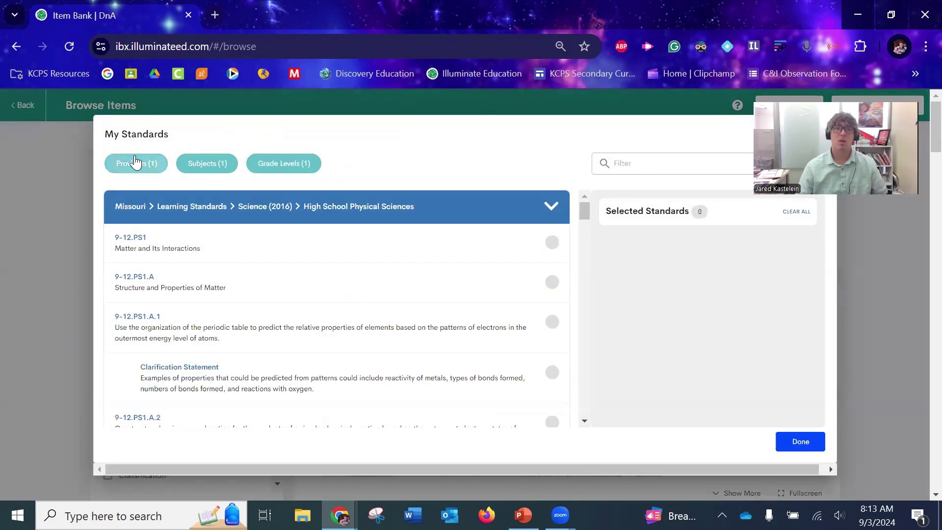
Step: Review the Providers and Subjects filters and browse the Science (2016) grade-level list
left_click(136, 163)
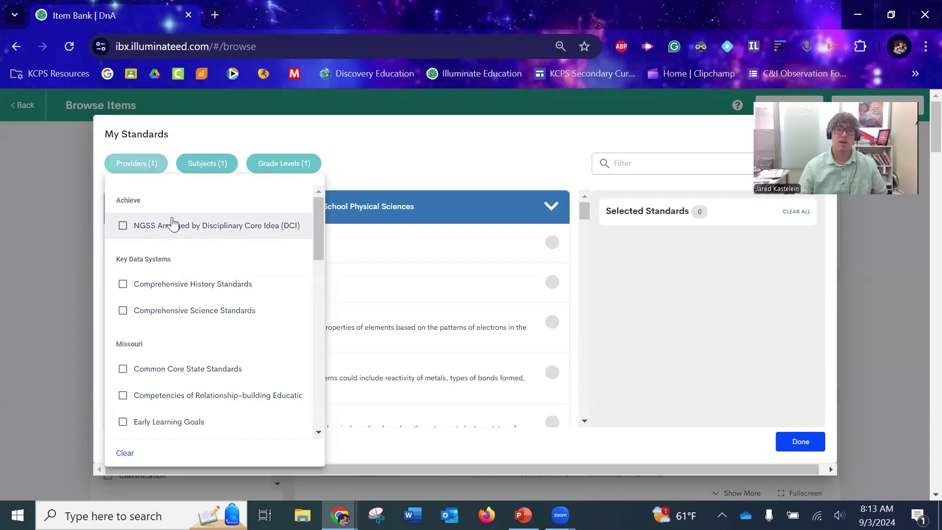
scroll(180, 221, "down", 5)
scroll(142, 265, "up", 3)
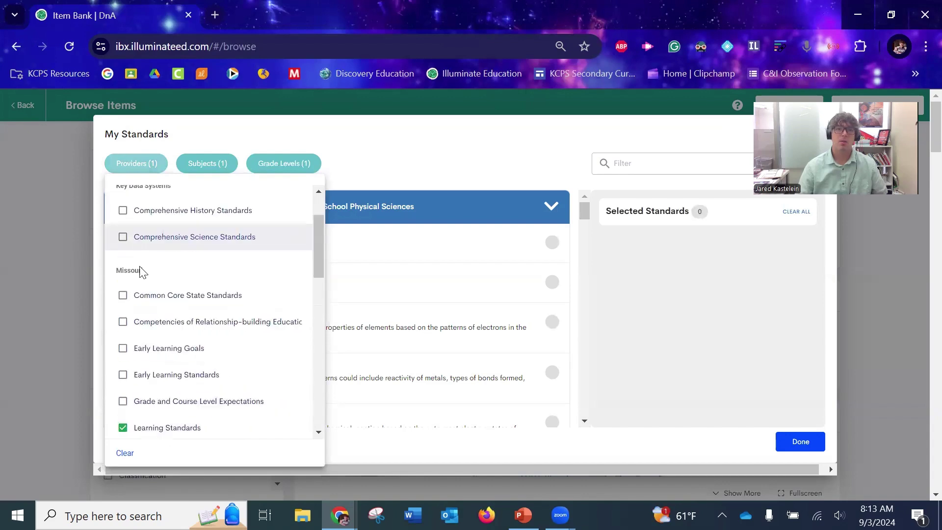
scroll(139, 275, "down", 2)
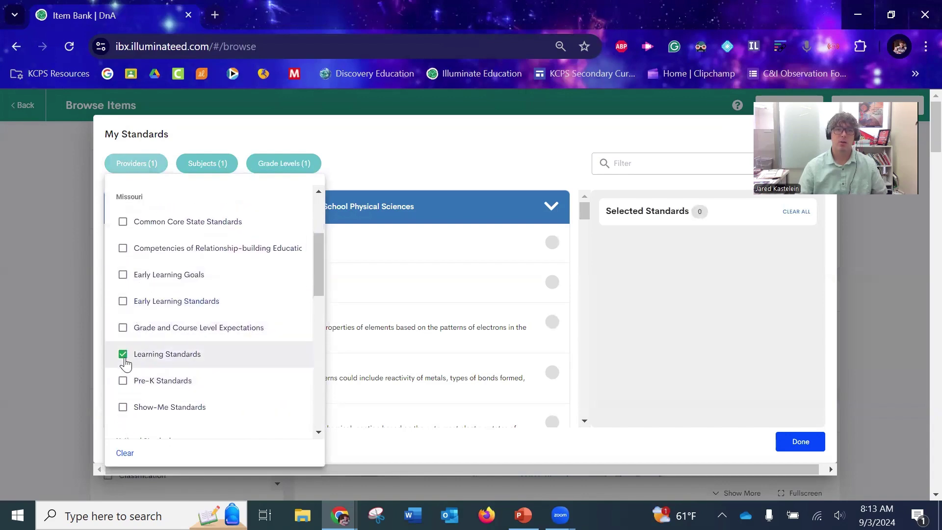
left_click(198, 167)
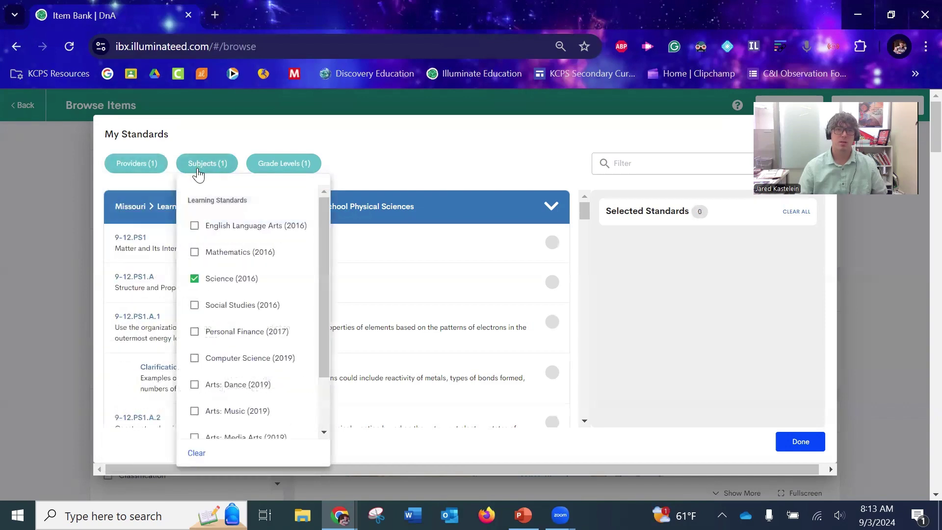
left_click(279, 165)
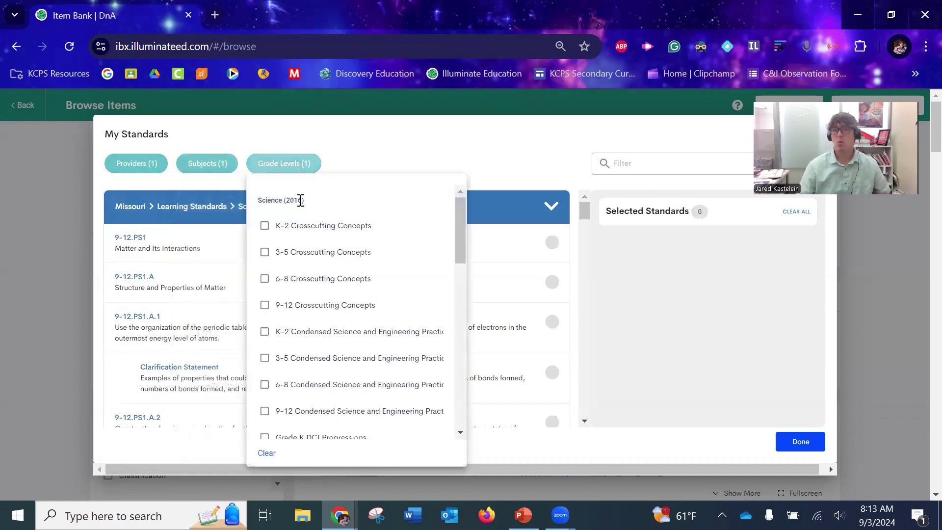
scroll(464, 216, "down", 1)
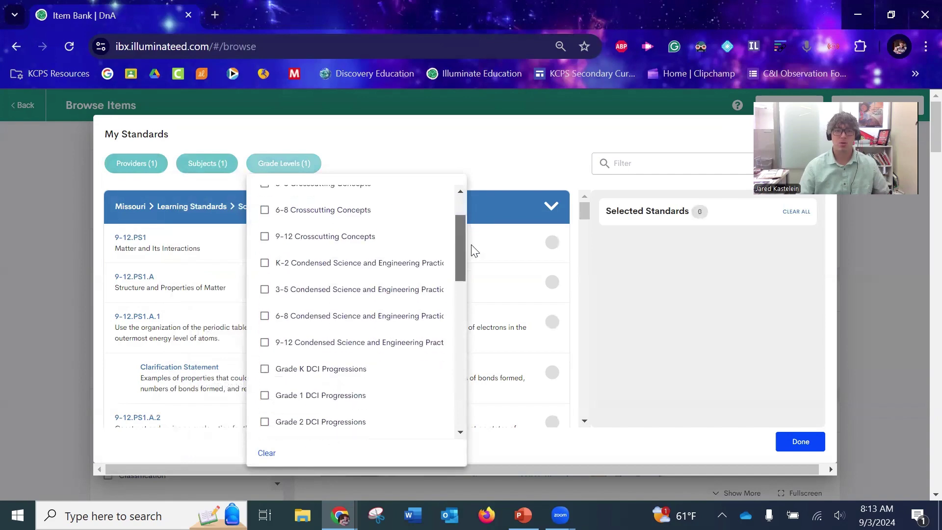
scroll(471, 245, "down", 3)
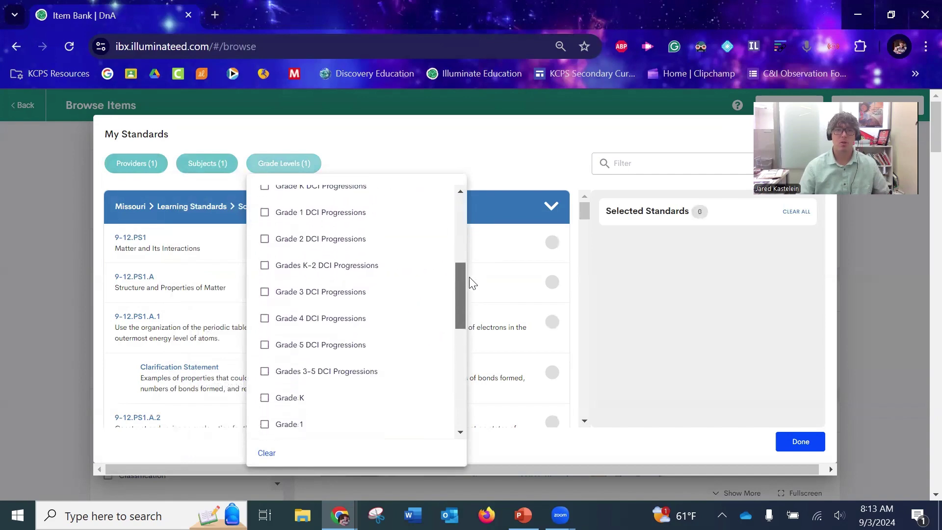
left_click_drag(469, 277, 471, 385)
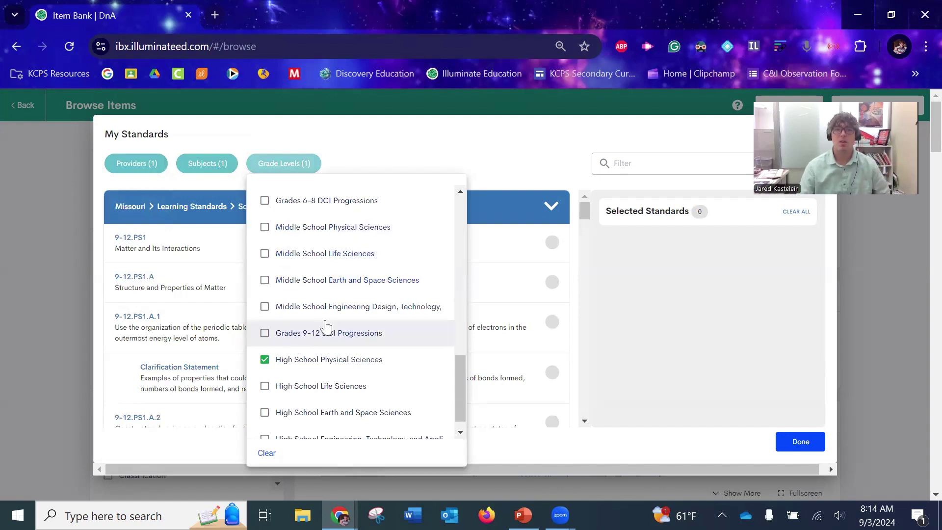
scroll(349, 370, "down", 1)
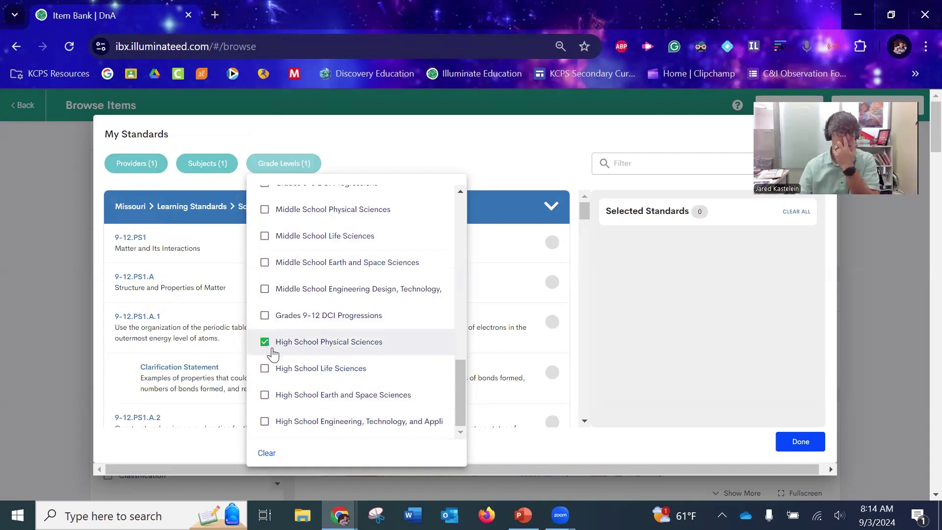
Step: Set the grade-level filter to High School Life Sciences
left_click(268, 372)
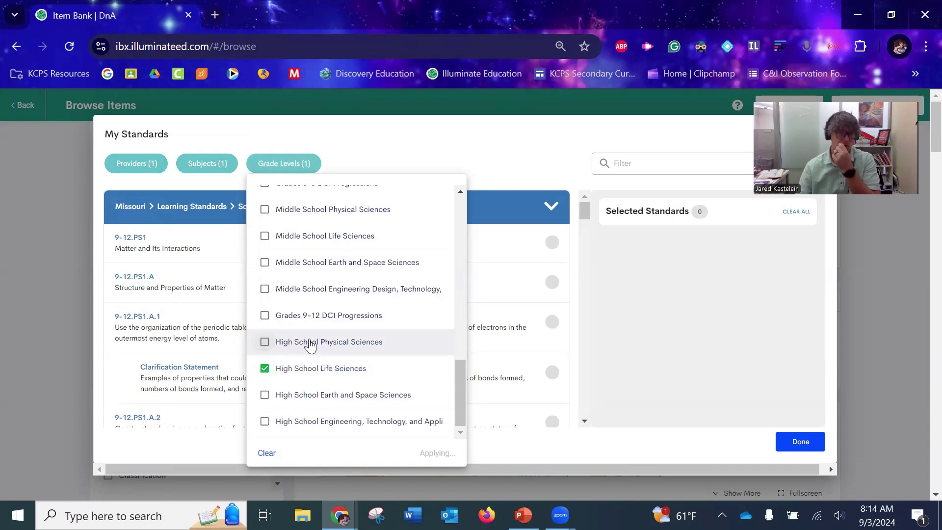
left_click(402, 159)
scroll(324, 292, "down", 5)
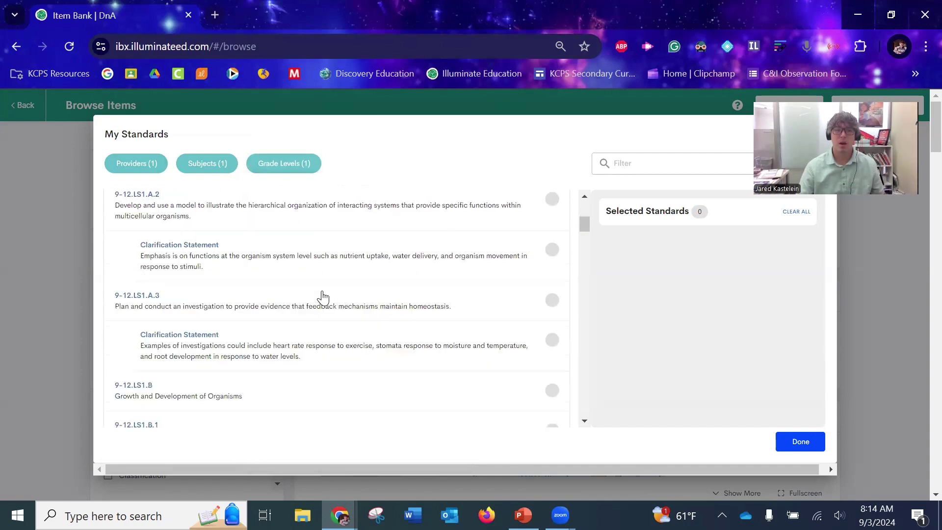
scroll(323, 297, "down", 10)
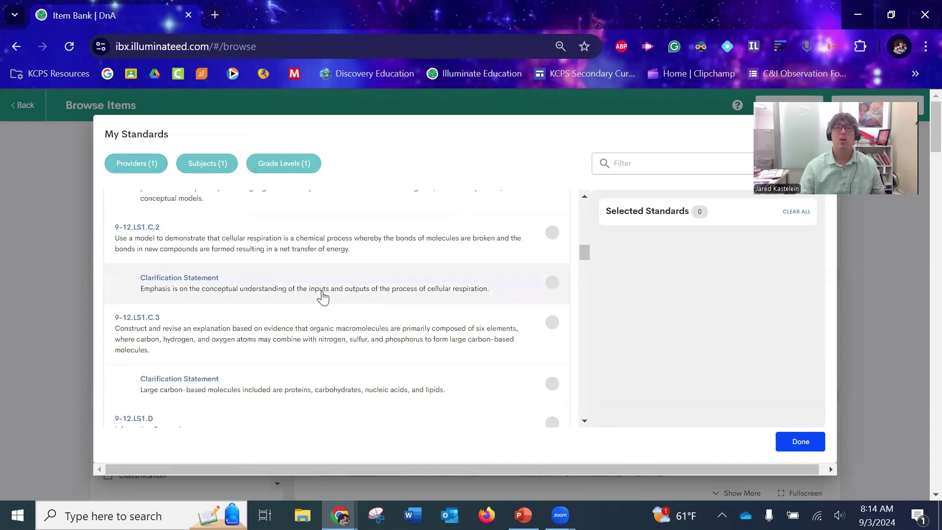
scroll(321, 294, "up", 15)
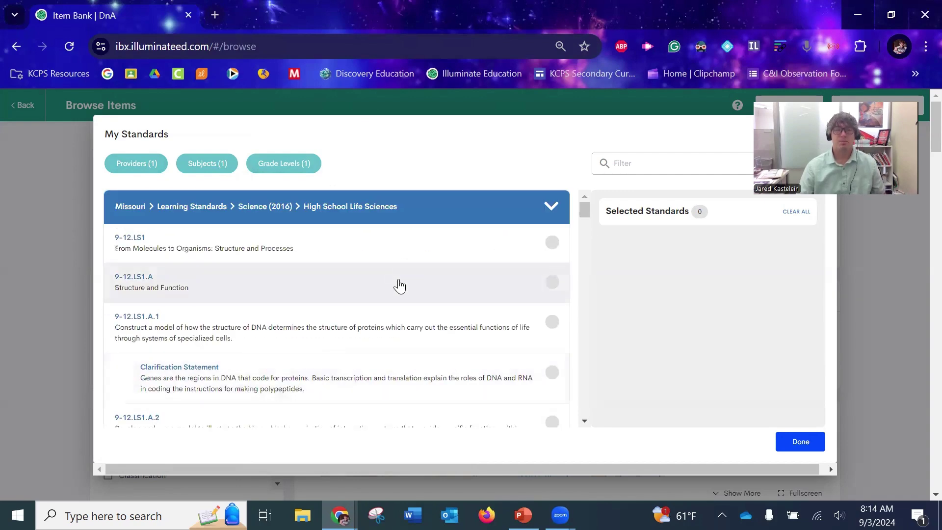
Step: Select 9-12.LS1.A.1 and 9-12.LS1.A.2 without their clarification statements and apply them
left_click(552, 323)
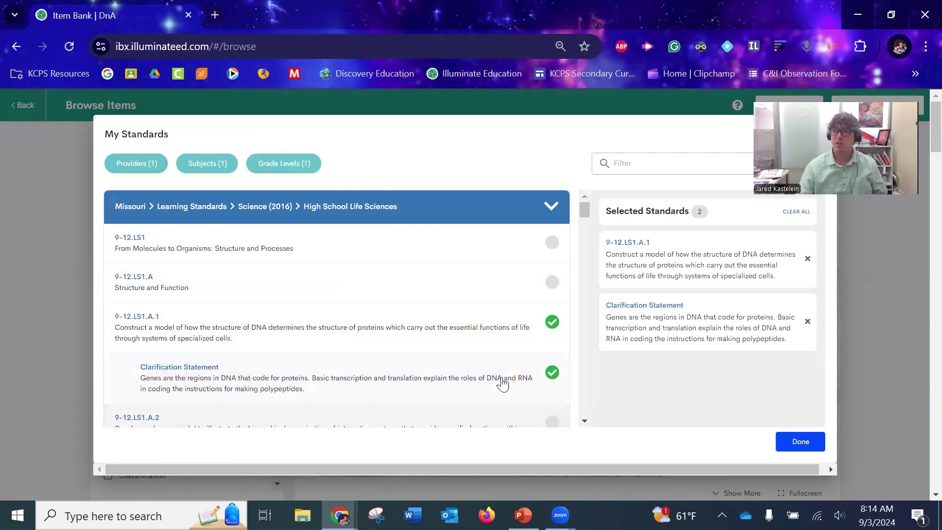
left_click(553, 374)
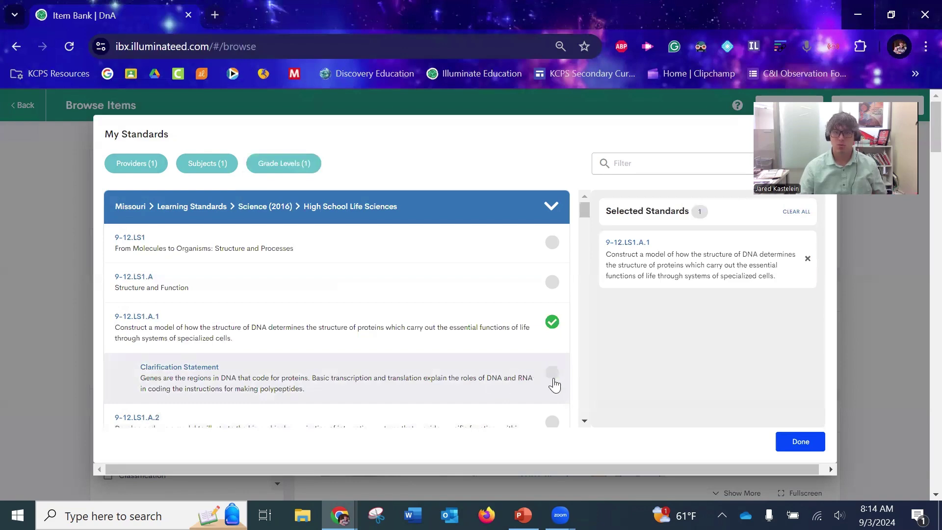
scroll(444, 339, "down", 2)
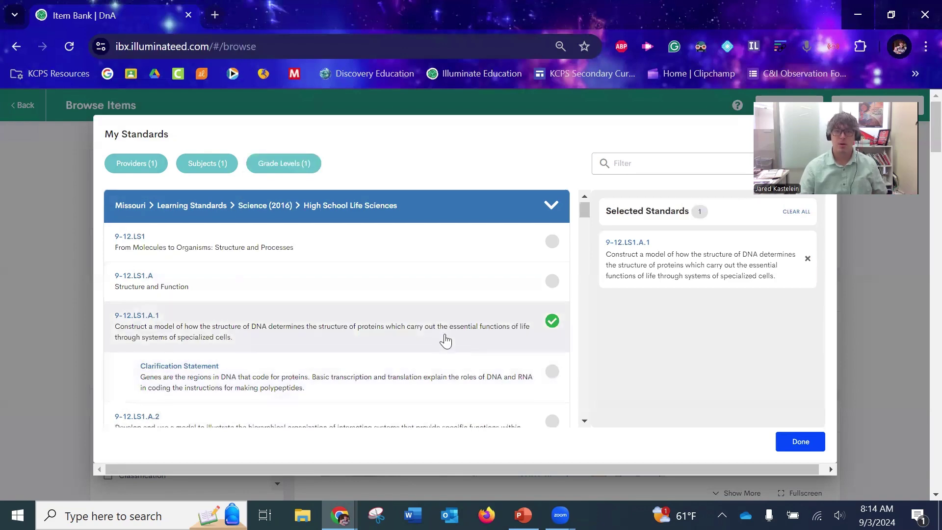
left_click(551, 349)
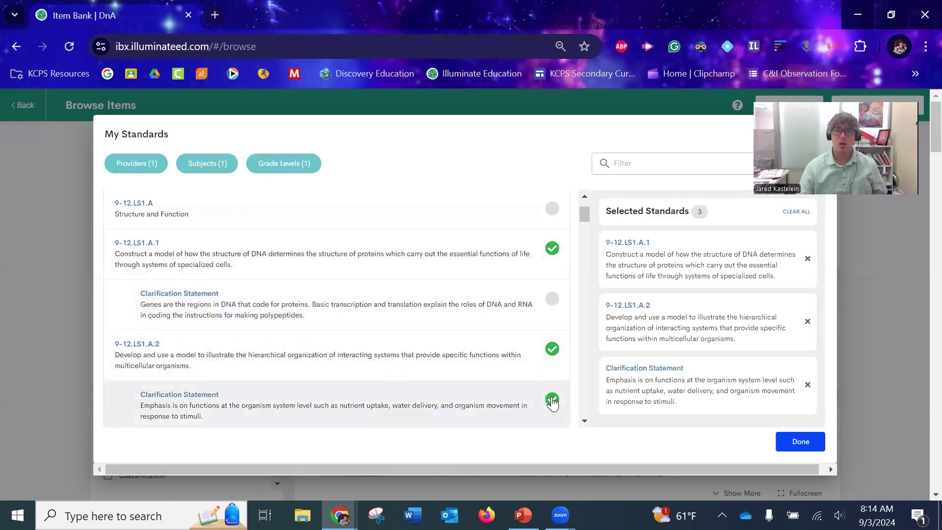
left_click(551, 399)
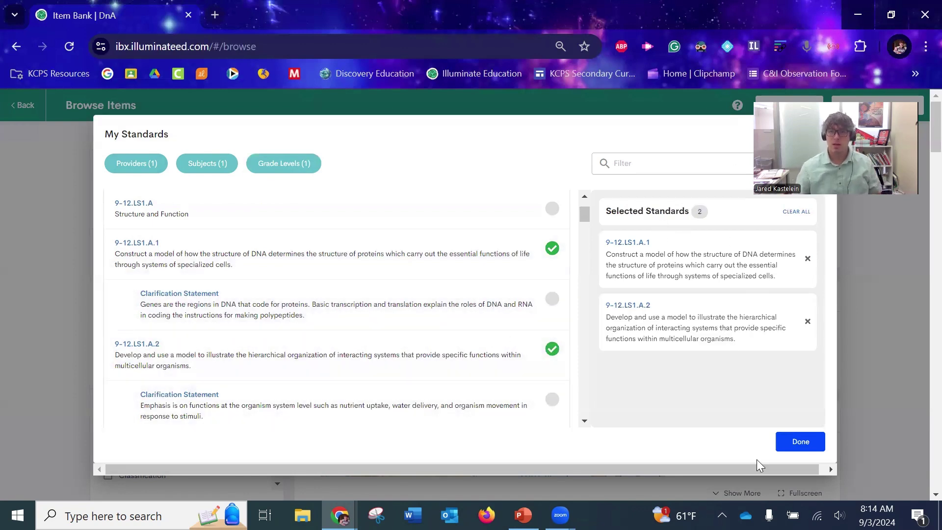
left_click(799, 452)
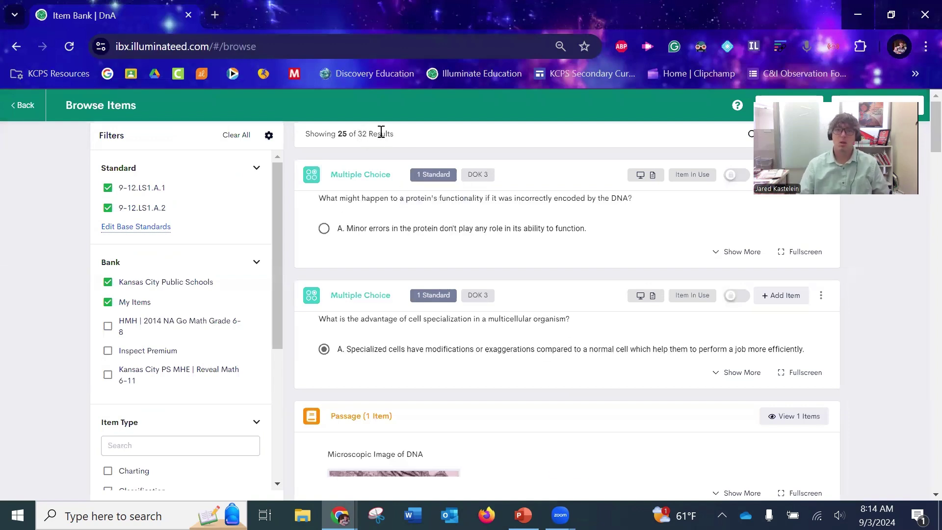
scroll(527, 167, "down", 5)
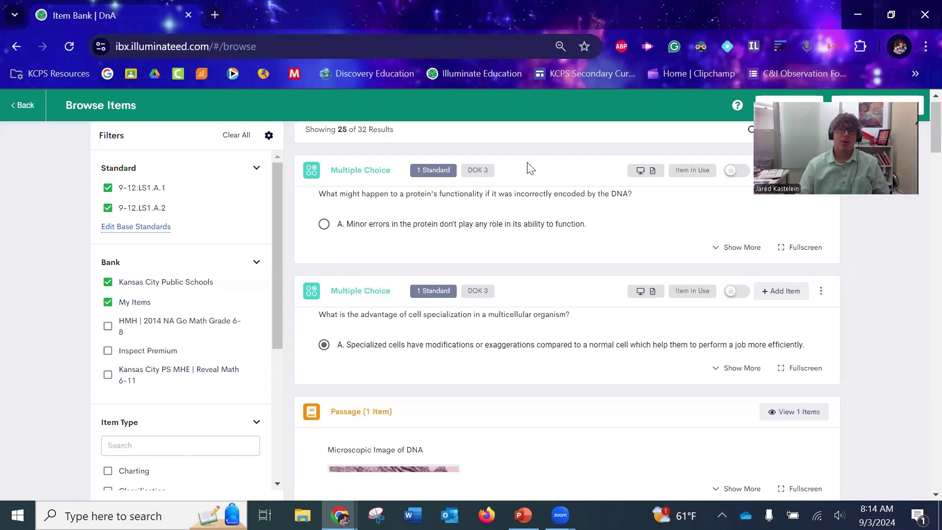
scroll(525, 162, "up", 5)
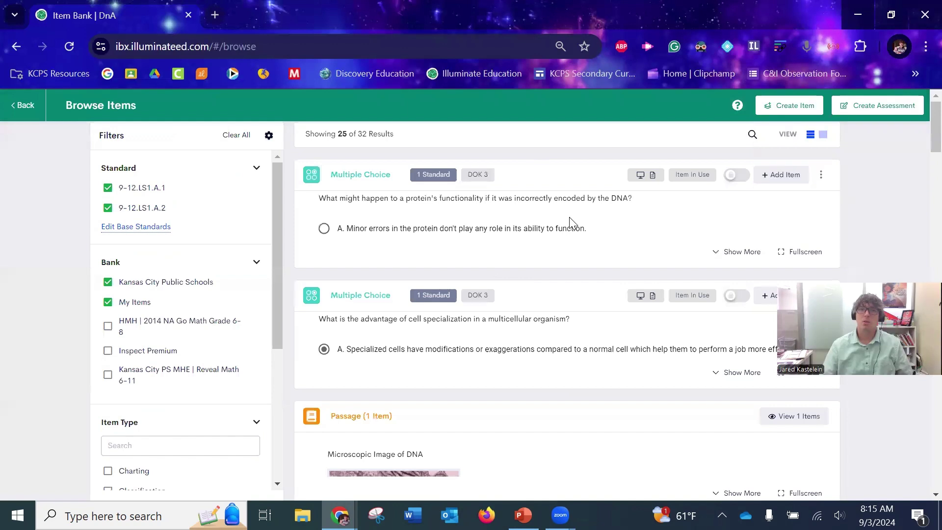
left_click(824, 135)
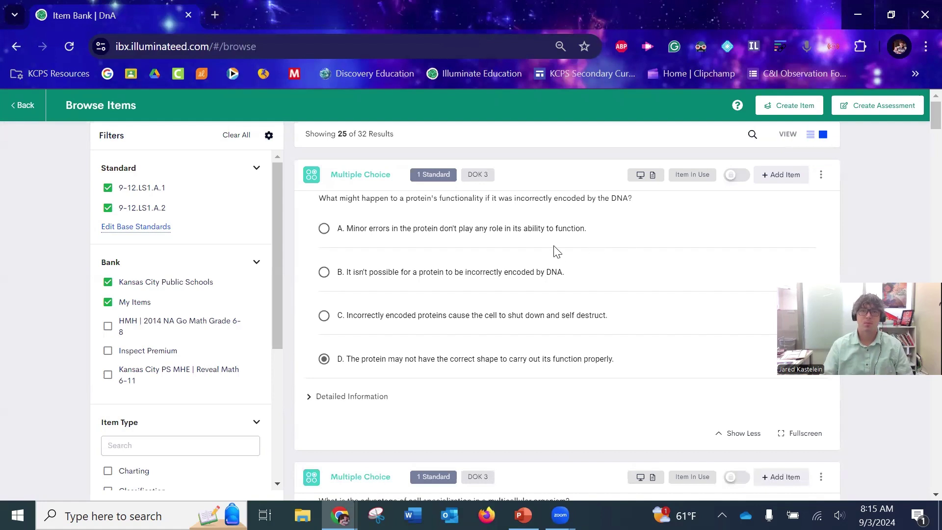
scroll(133, 324, "down", 1)
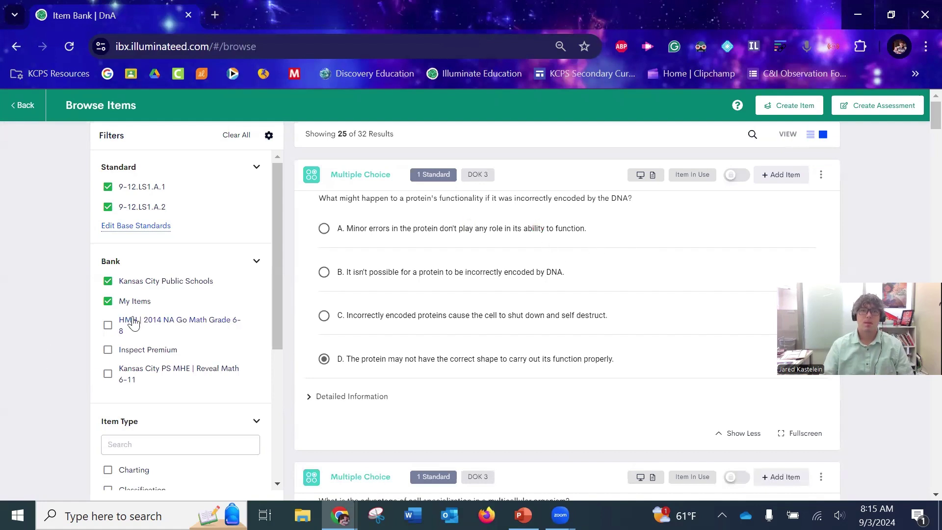
scroll(133, 324, "down", 4)
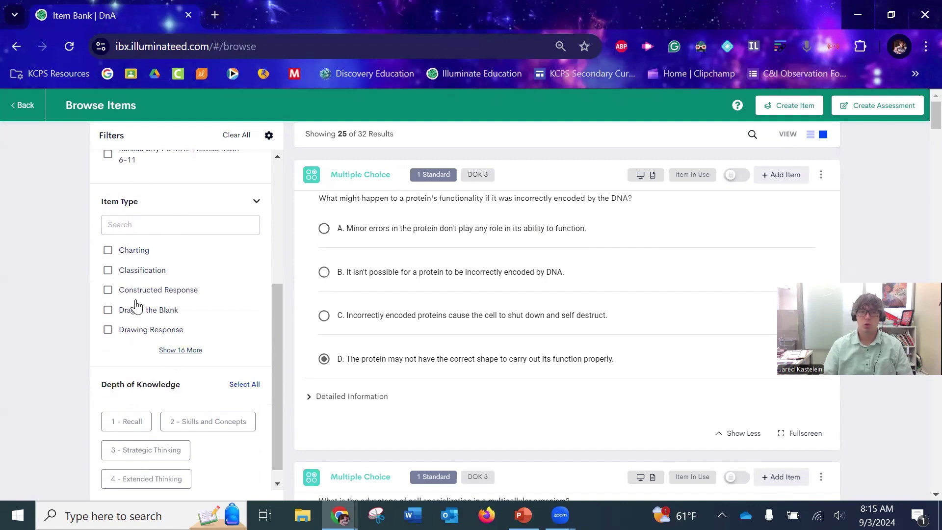
scroll(147, 317, "down", 1)
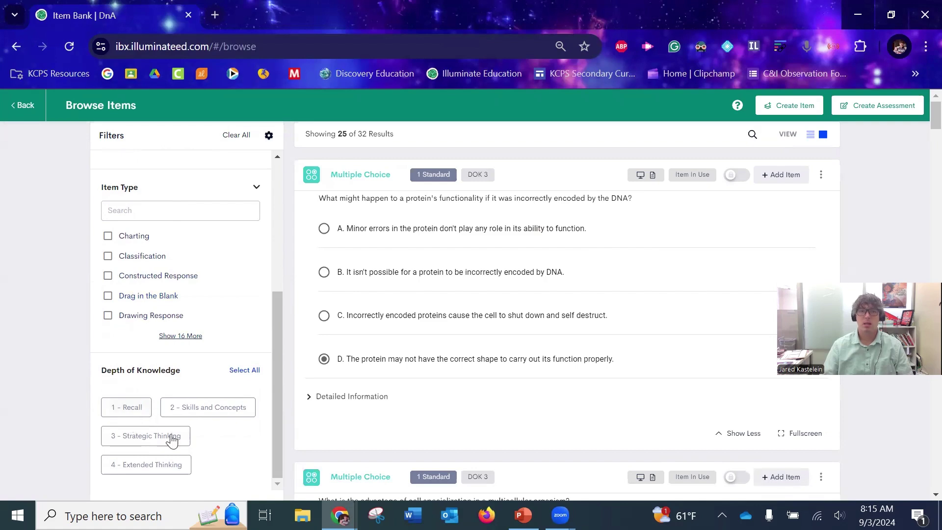
scroll(145, 355, "down", 4)
scroll(171, 327, "up", 1)
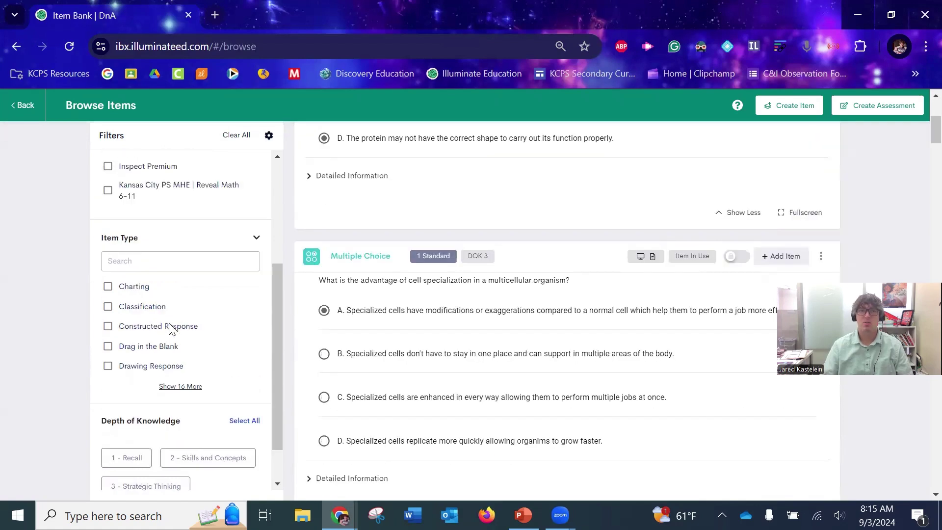
scroll(171, 328, "up", 6)
scroll(189, 246, "down", 5)
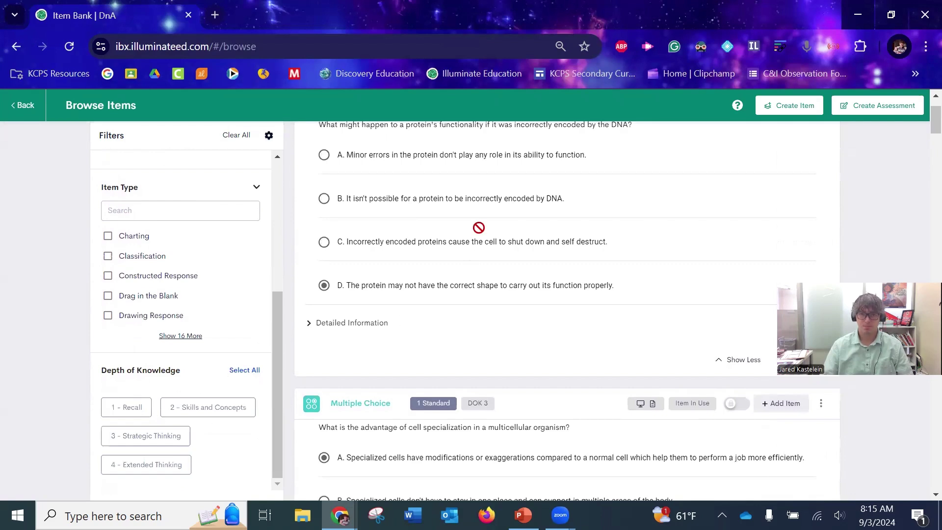
scroll(478, 228, "up", 2)
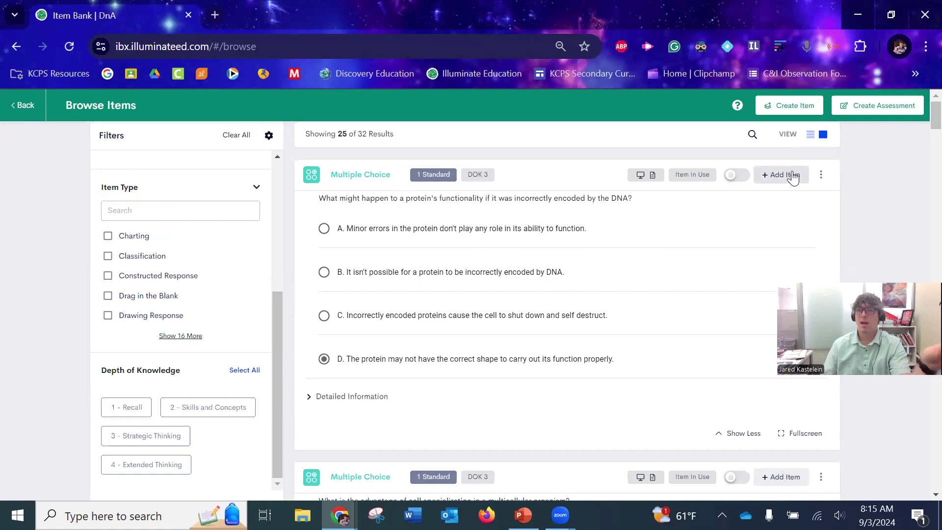
Step: Create a new assessment with the title 'Test assessment'
left_click(870, 112)
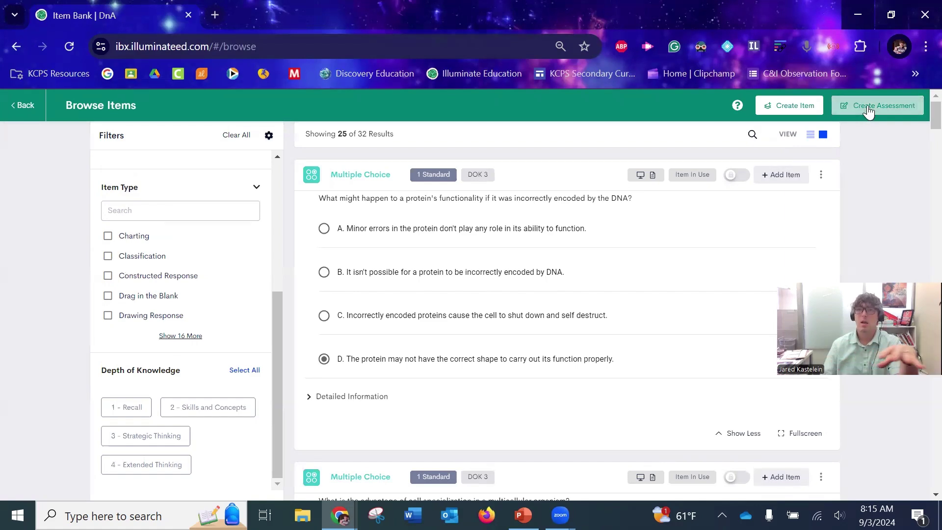
type("Test assessment")
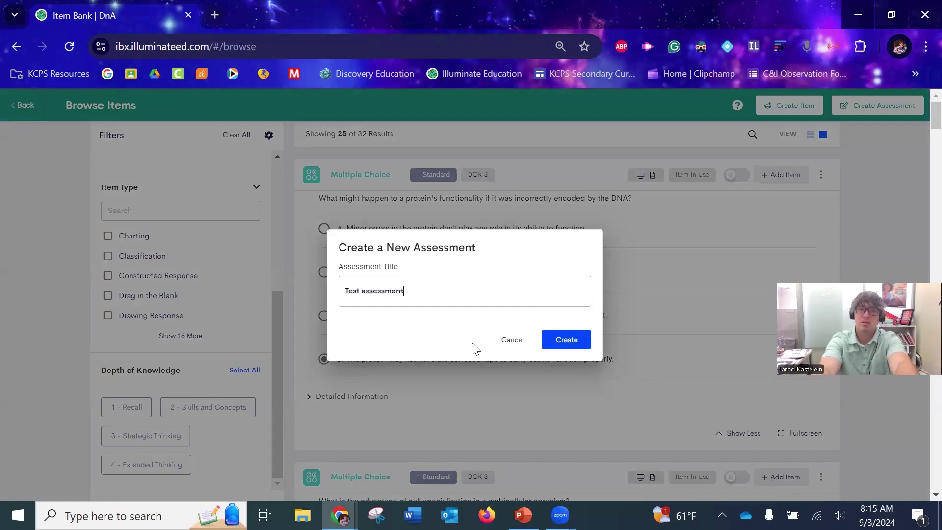
left_click(572, 344)
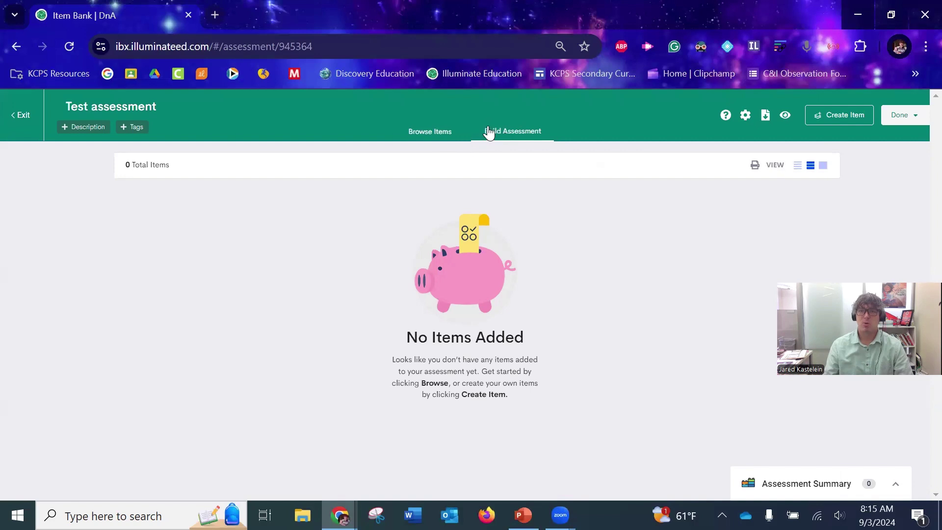
Step: From Browse Items, add the protein-encoding and DOK 3 cell-specialization multiple-choice questions
left_click(428, 131)
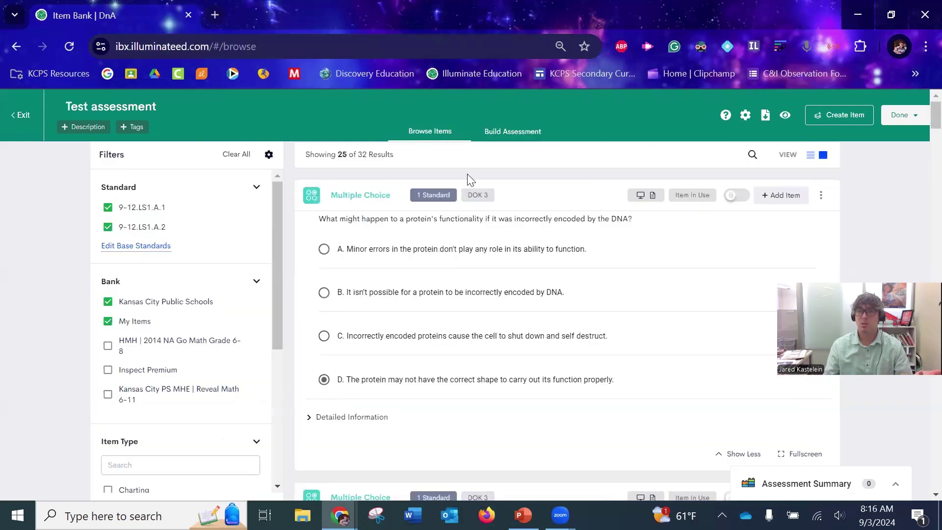
left_click(781, 197)
scroll(781, 199, "down", 4)
scroll(779, 191, "down", 3)
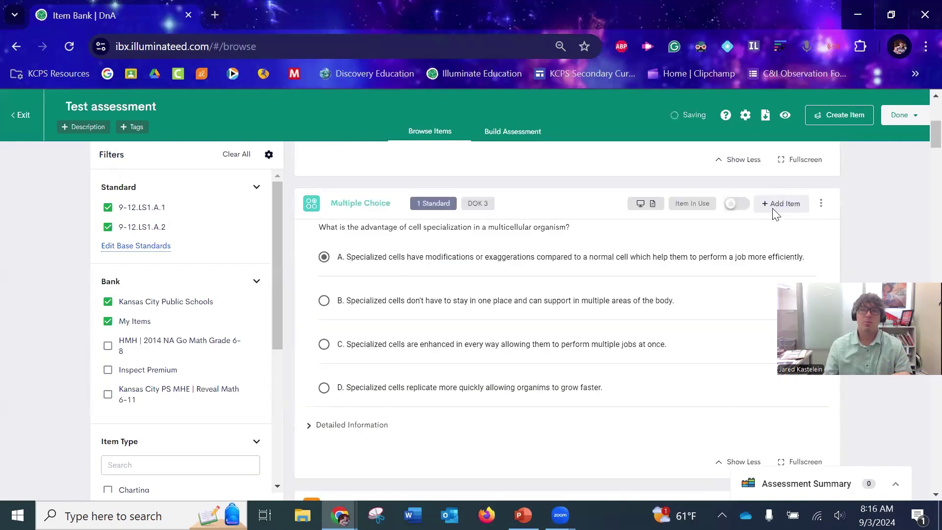
scroll(774, 221, "up", 3)
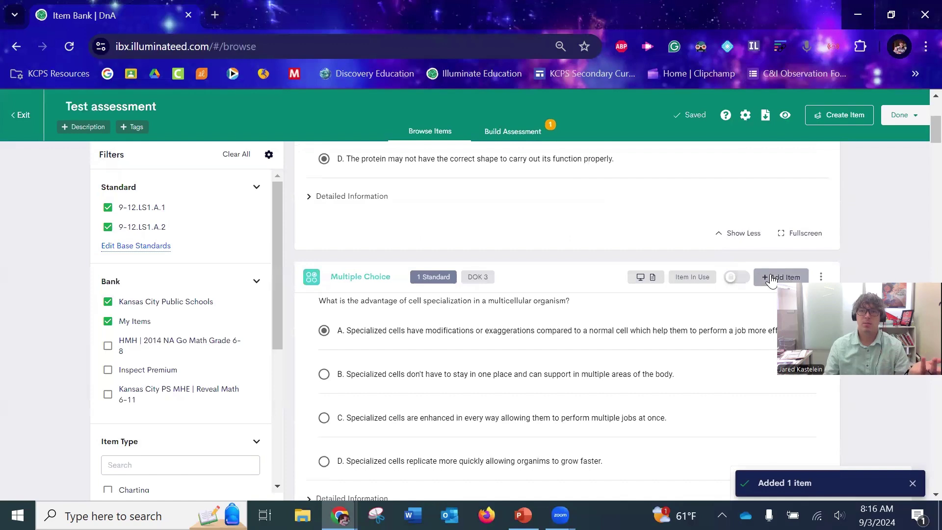
left_click(775, 278)
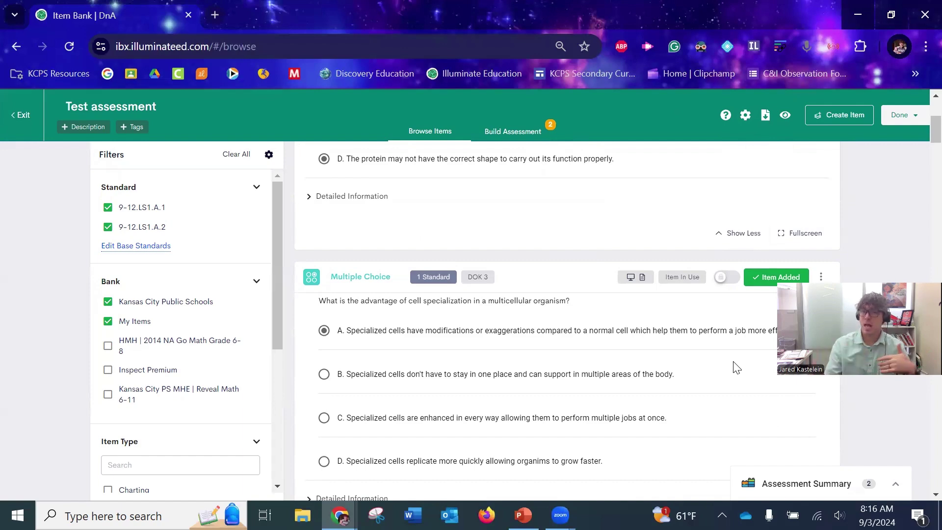
scroll(563, 242, "down", 7)
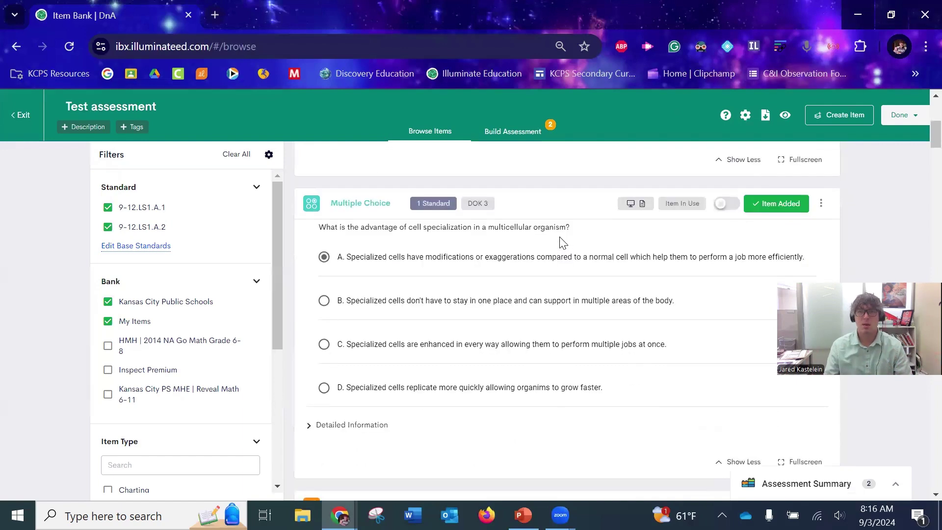
scroll(563, 243, "down", 2)
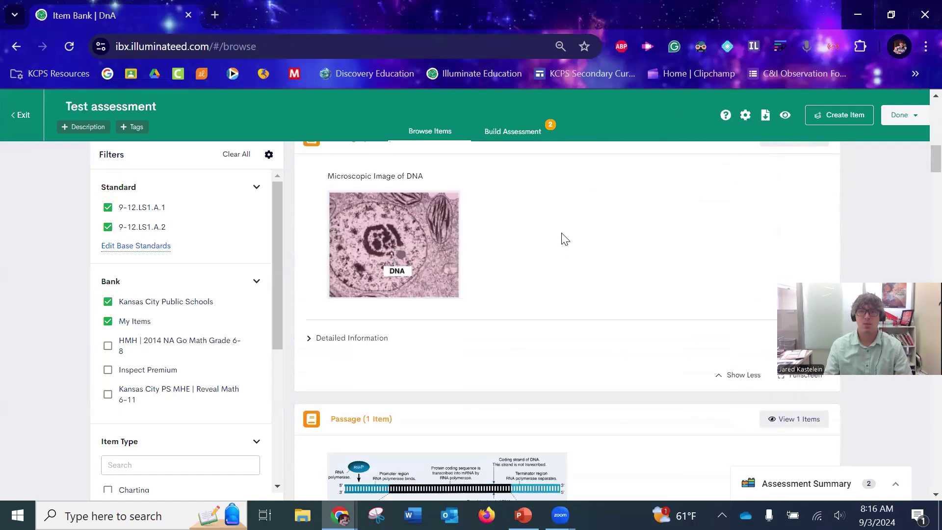
scroll(564, 239, "up", 4)
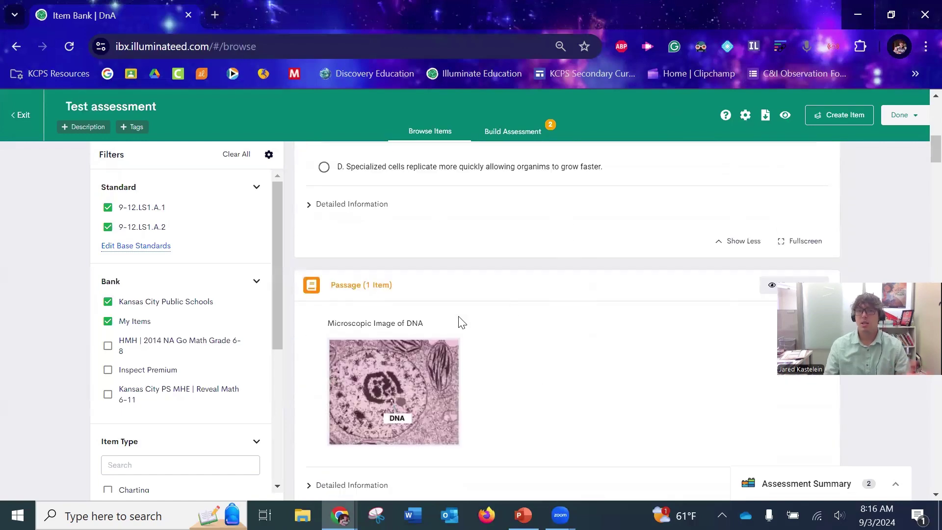
scroll(455, 318, "down", 2)
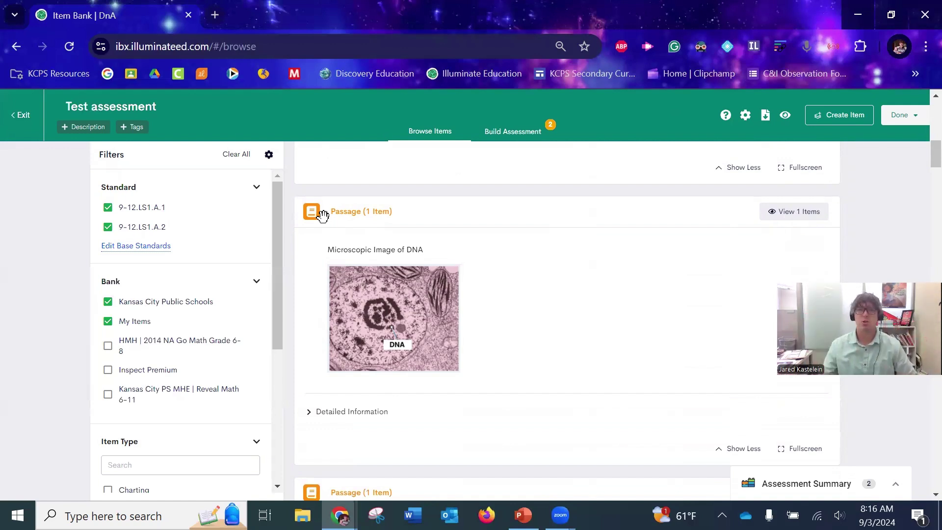
Step: Add the DNA-passage eukaryote question, then the organ-system and genetic-engineering benefits questions
left_click(791, 212)
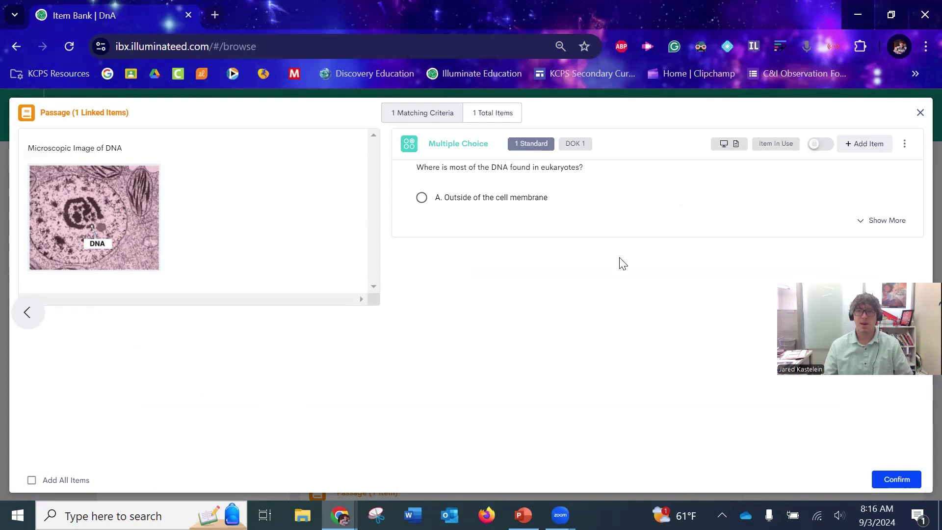
left_click(863, 142)
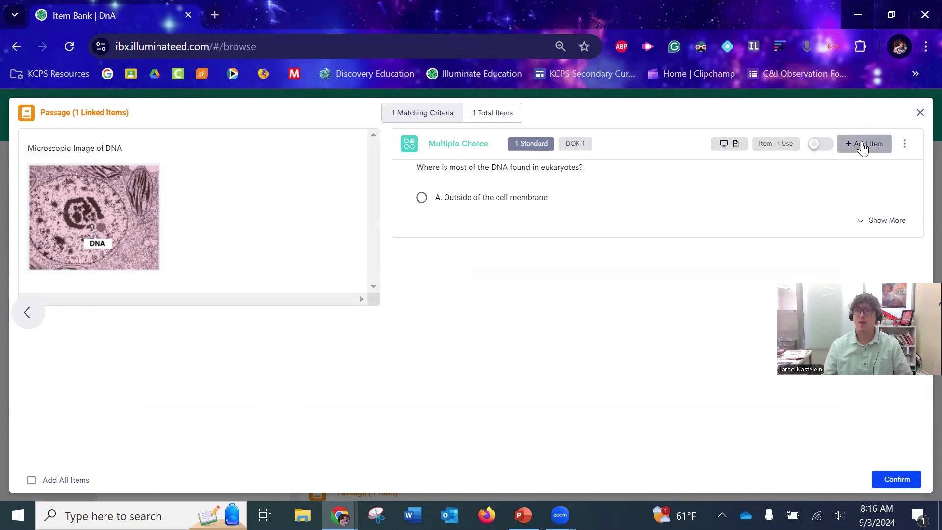
left_click(900, 481)
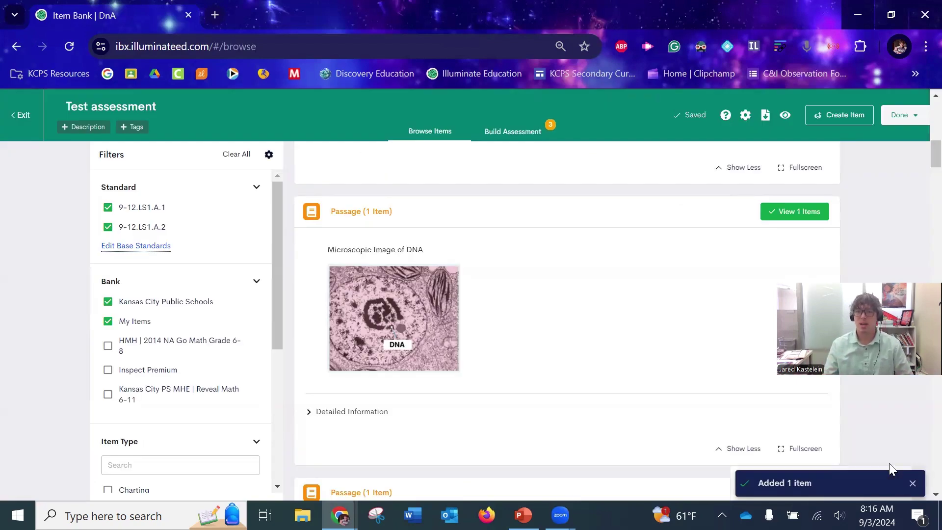
scroll(678, 303, "down", 8)
scroll(697, 294, "down", 1)
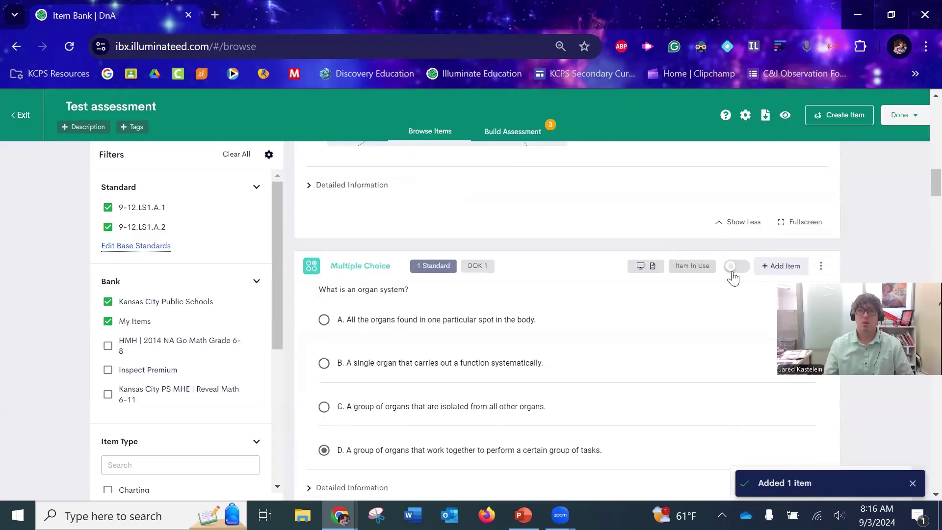
left_click(773, 267)
scroll(707, 305, "down", 5)
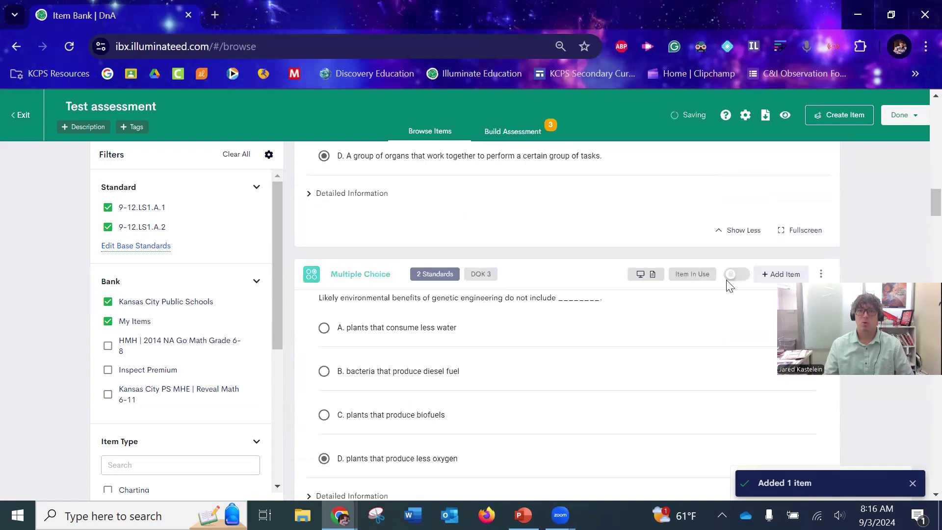
left_click(772, 274)
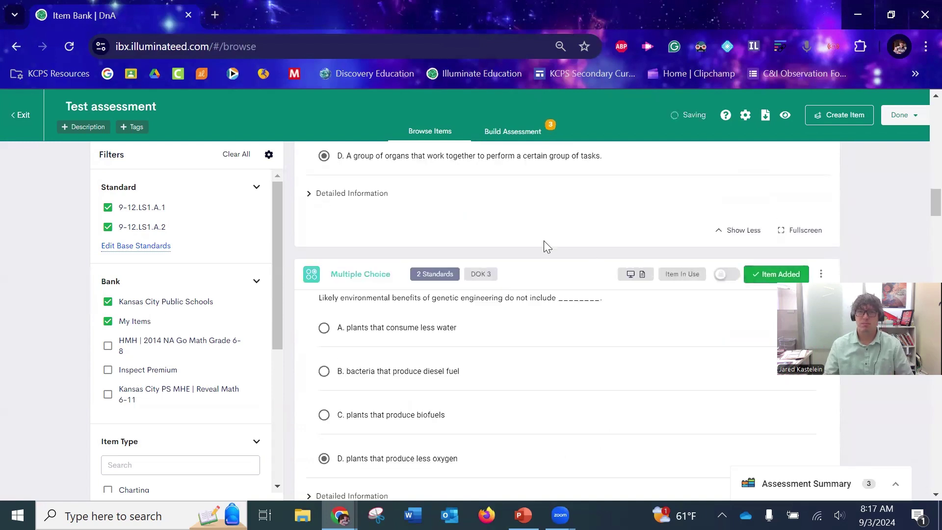
scroll(544, 239, "up", 3)
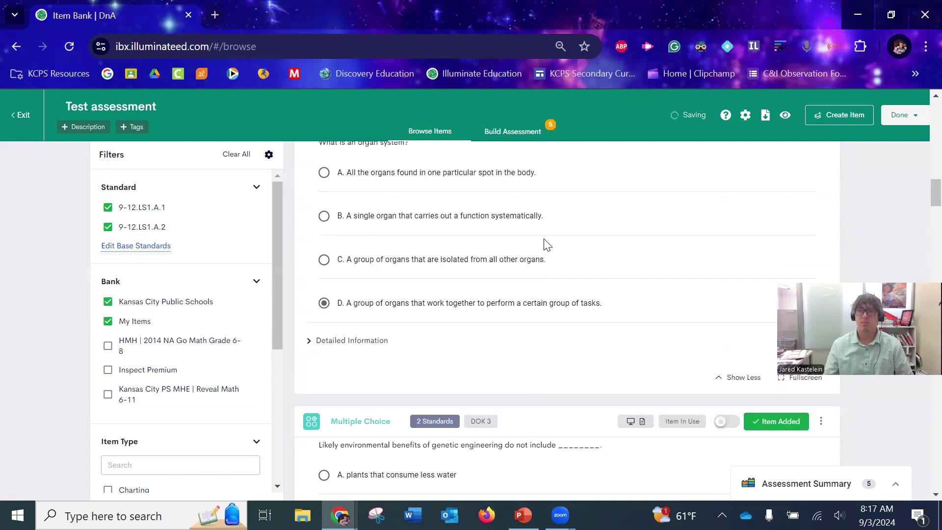
Step: In Build Assessment, move the protein-encoding question below the cell-specialization question
left_click(513, 133)
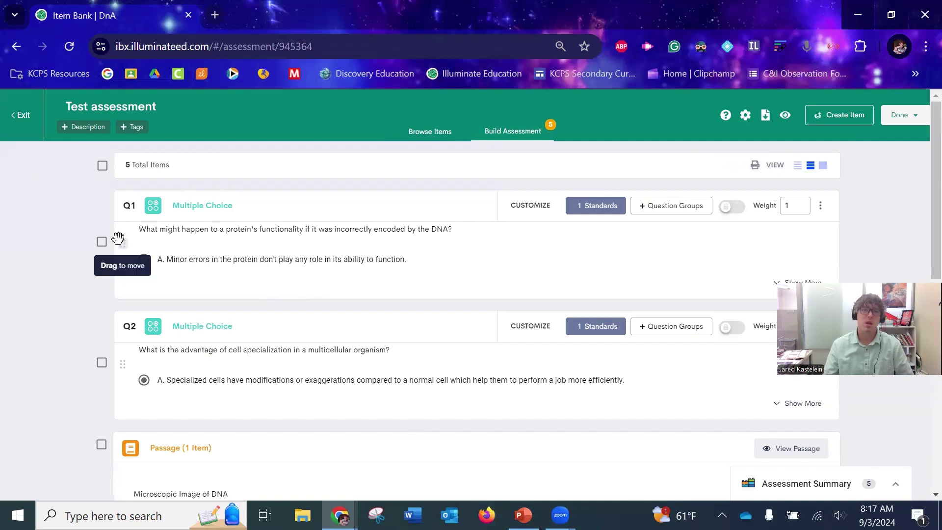
left_click_drag(123, 242, 123, 397)
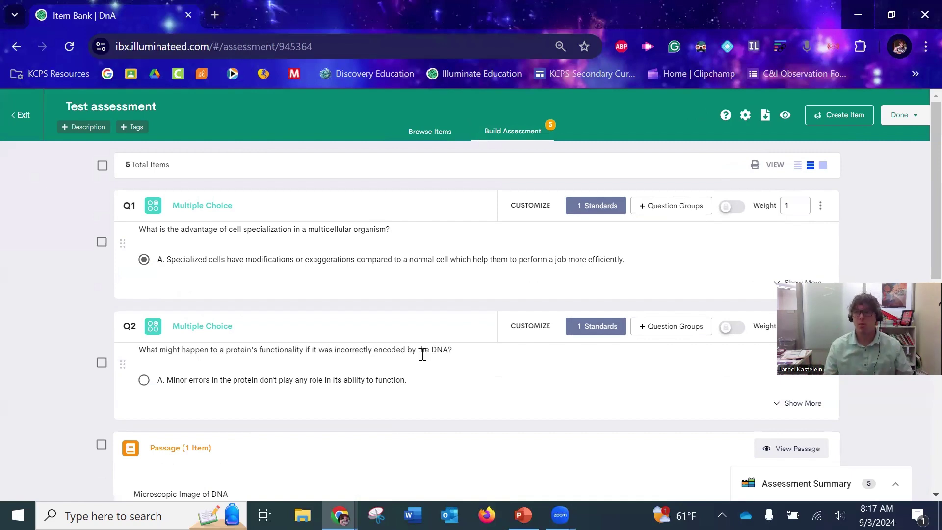
Step: Publish 'Test assessment' from the Done dropdown
left_click(921, 118)
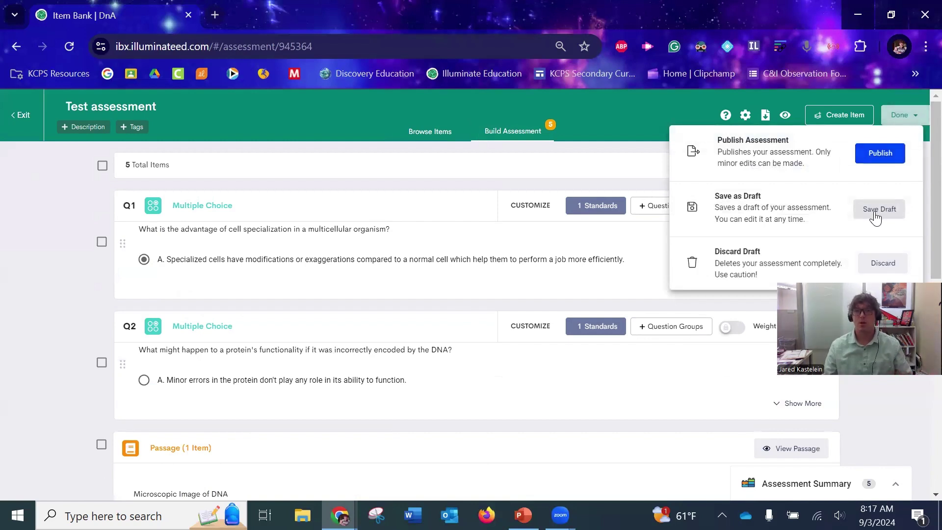
left_click(870, 157)
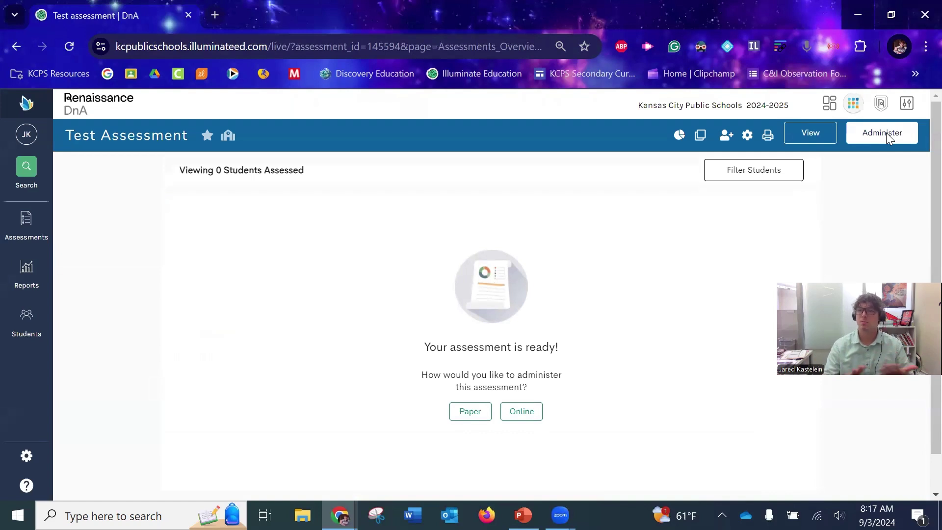
left_click(886, 132)
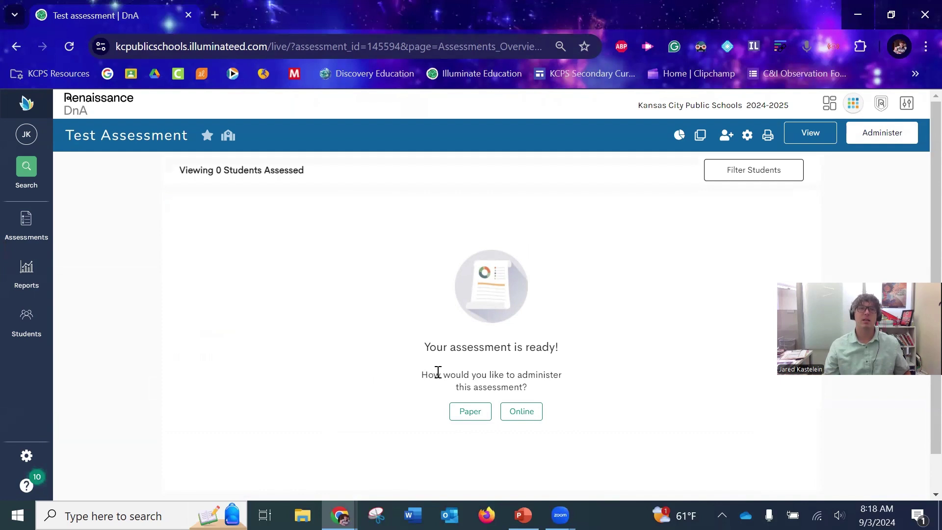
Step: Go from the DnA home page to My Assessments, with Test assessment listed first
left_click(36, 107)
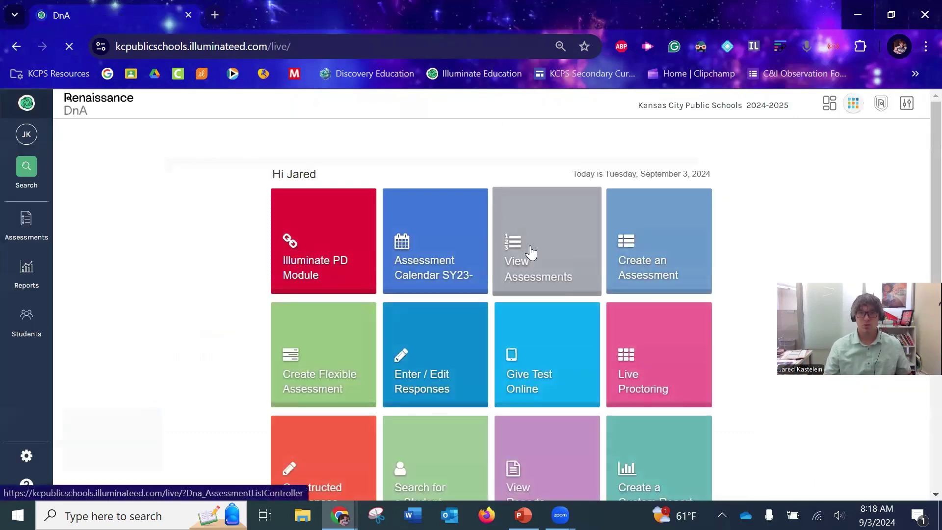
left_click(531, 251)
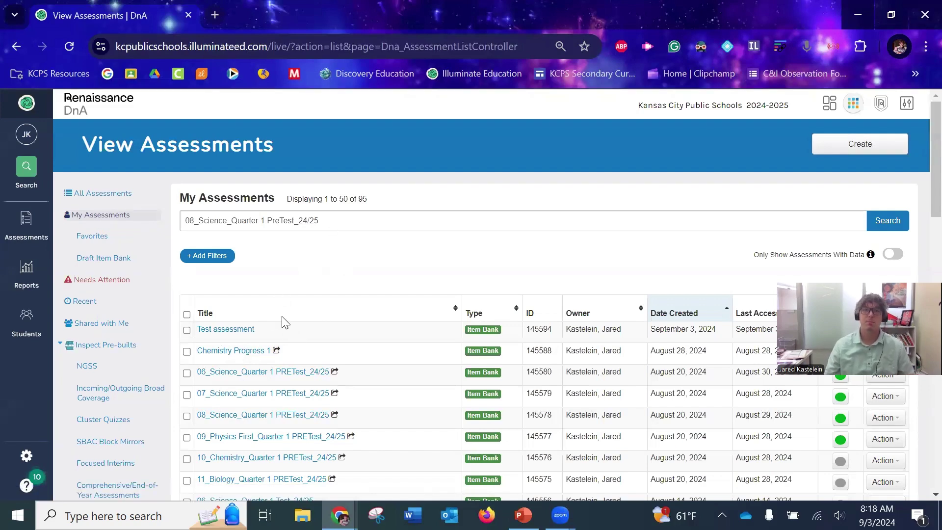
Step: Open Test assessment's overview page from the My Assessments table
scroll(335, 267, "down", 2)
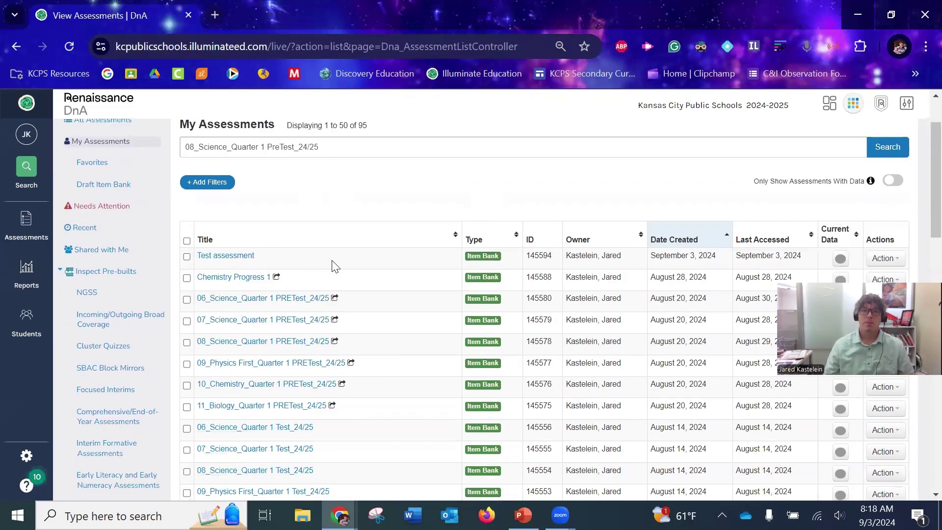
left_click(240, 258)
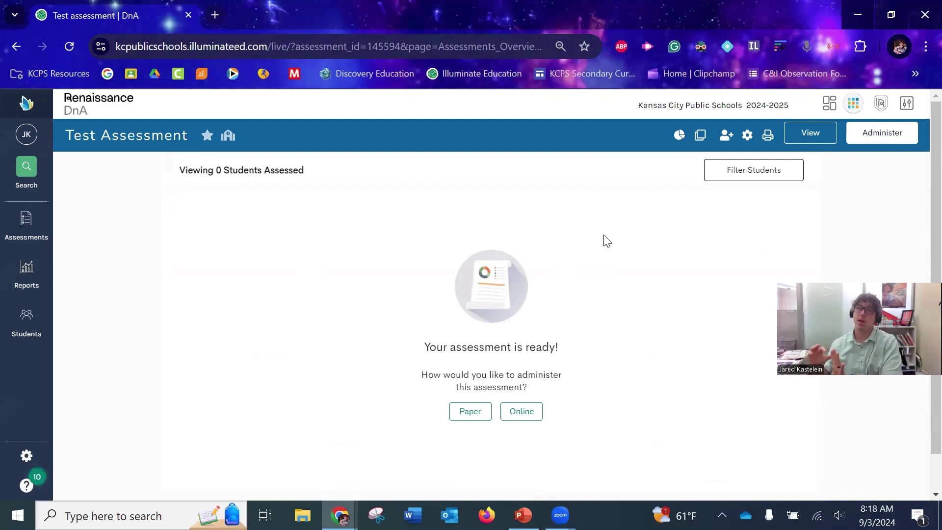
Step: Set the assessment's Share With scope to individual staff Users
left_click(725, 142)
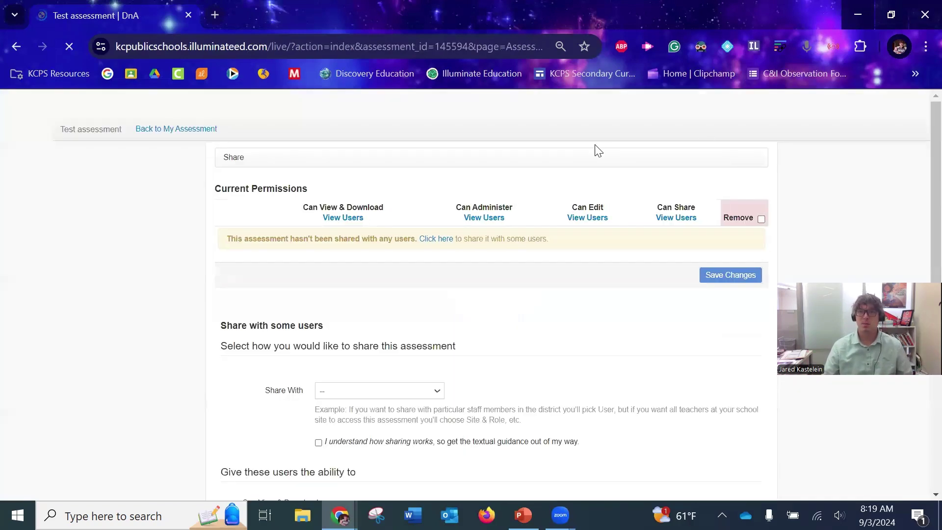
scroll(400, 261, "down", 5)
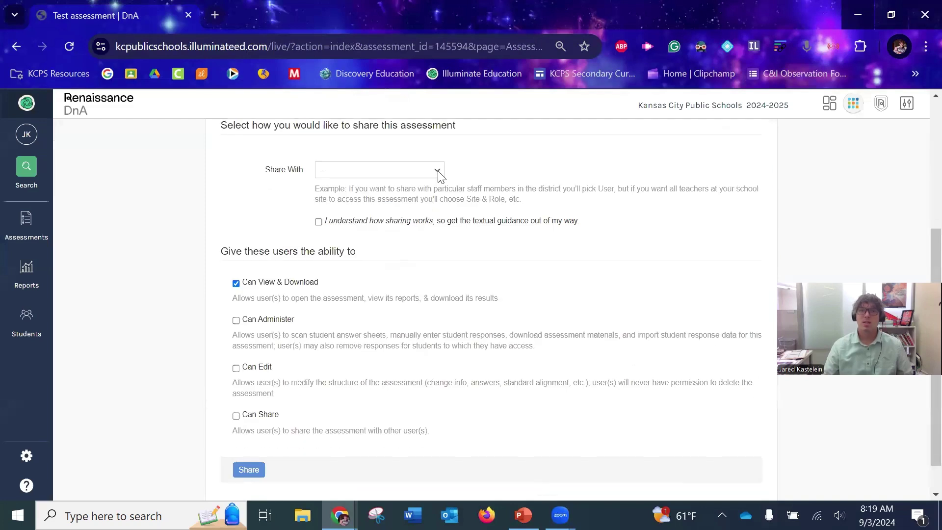
left_click(437, 171)
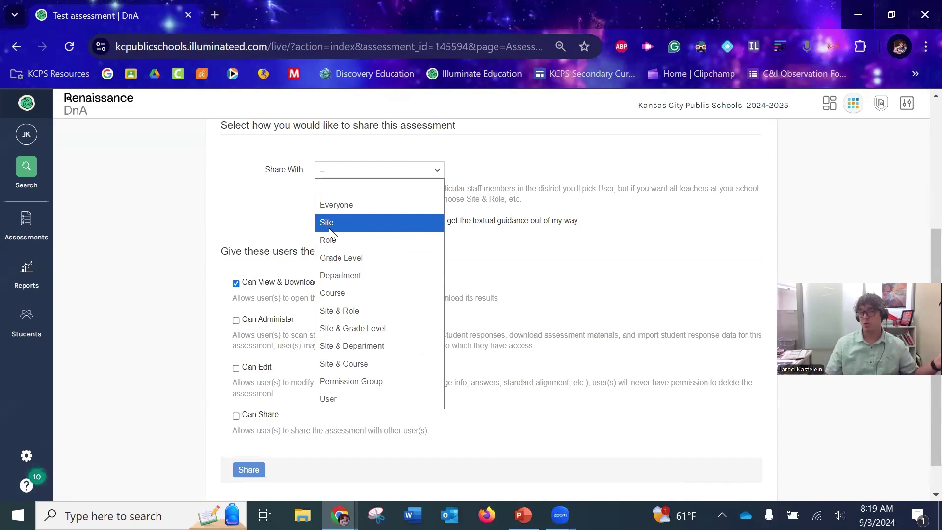
left_click(367, 400)
Step: Allow shared users to administer the assessment, then return to its overview
left_click(361, 291)
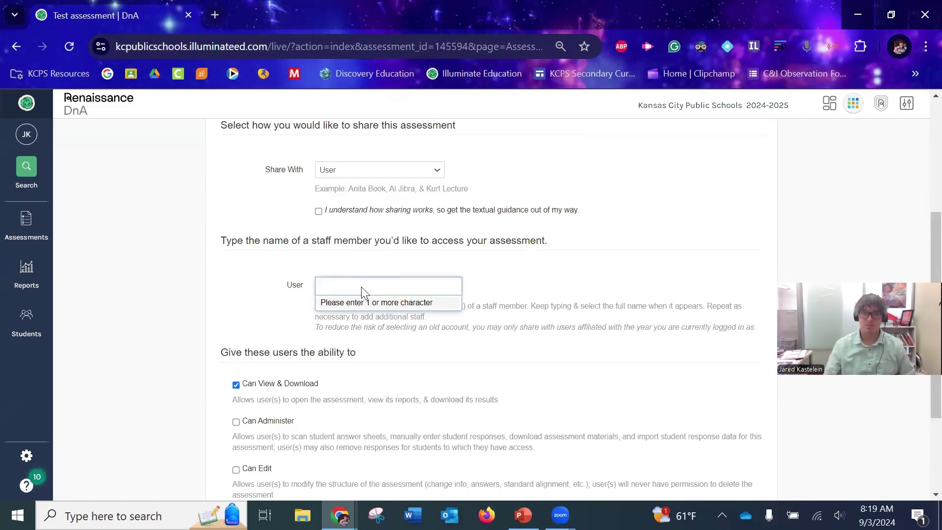
scroll(361, 286, "down", 1)
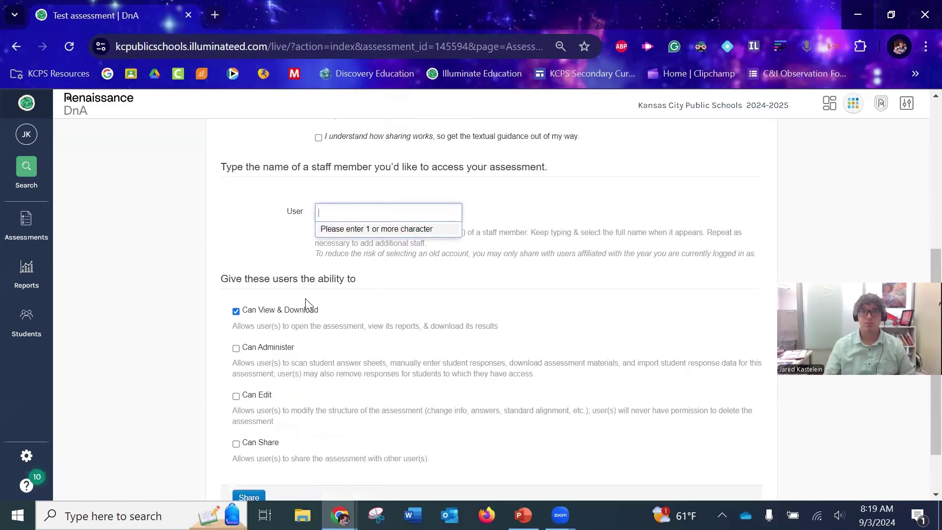
left_click(237, 349)
left_click(236, 349)
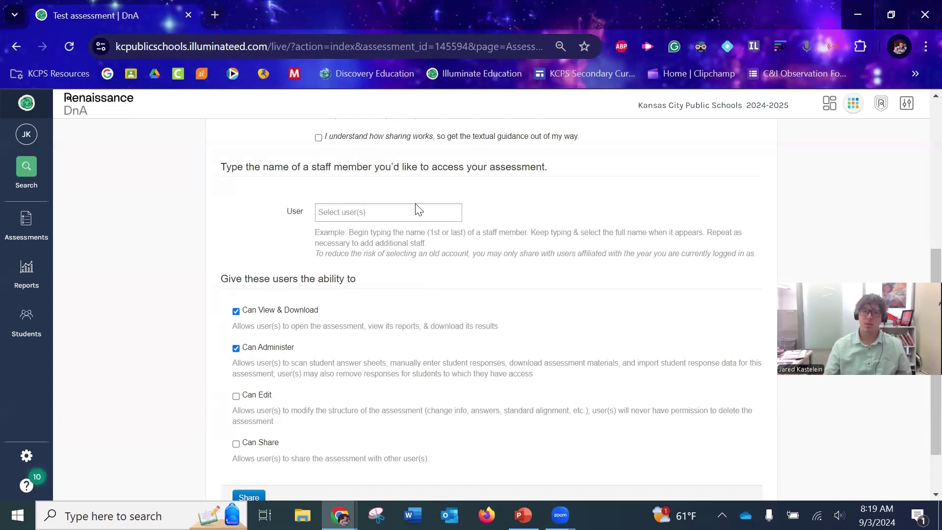
scroll(384, 233, "up", 6)
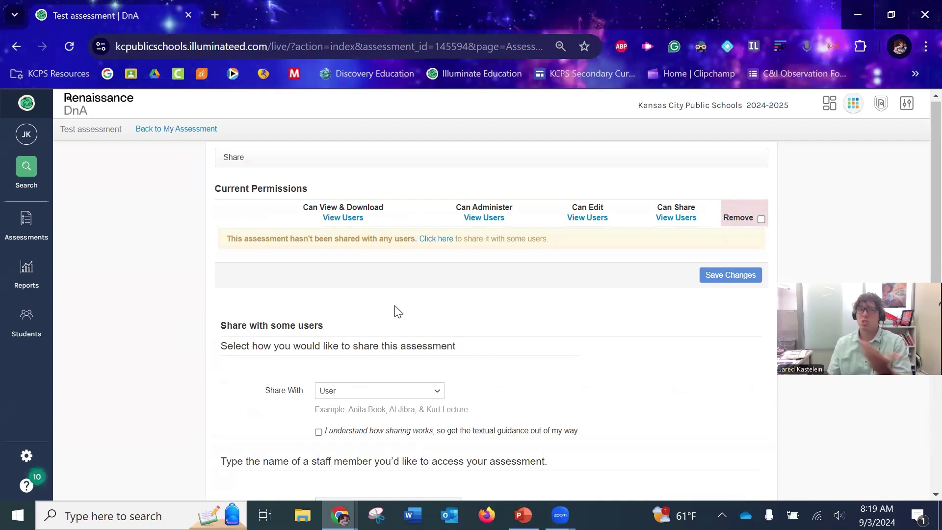
left_click(176, 138)
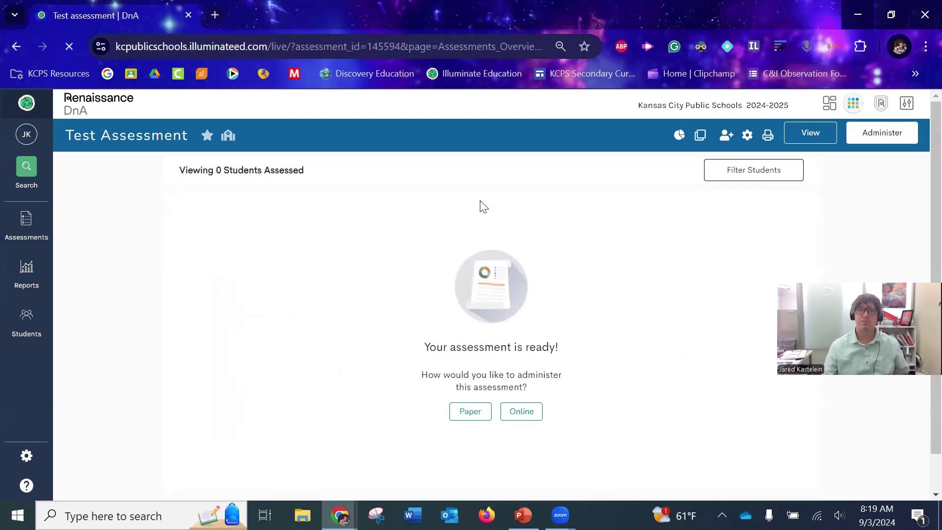
Step: View the District Default performance bands, from Advanced at 90% down to Below Basic
left_click(747, 136)
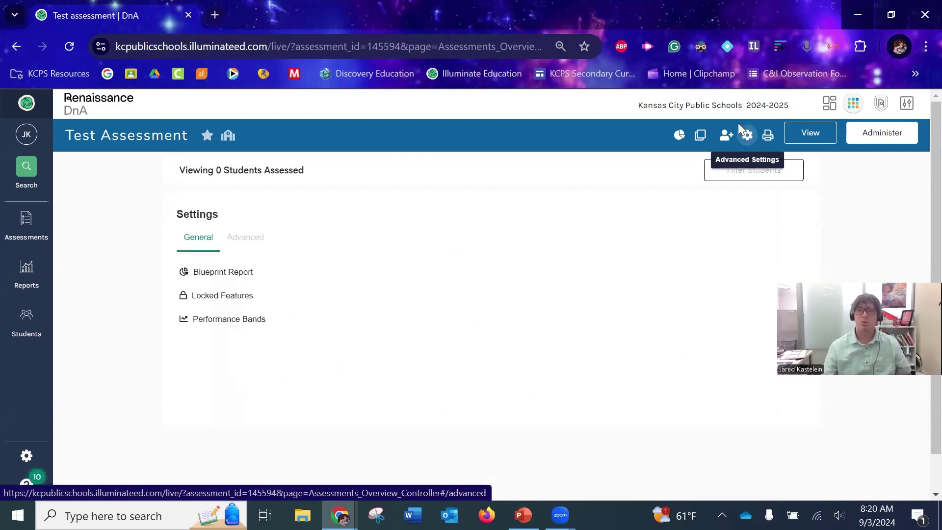
left_click(253, 322)
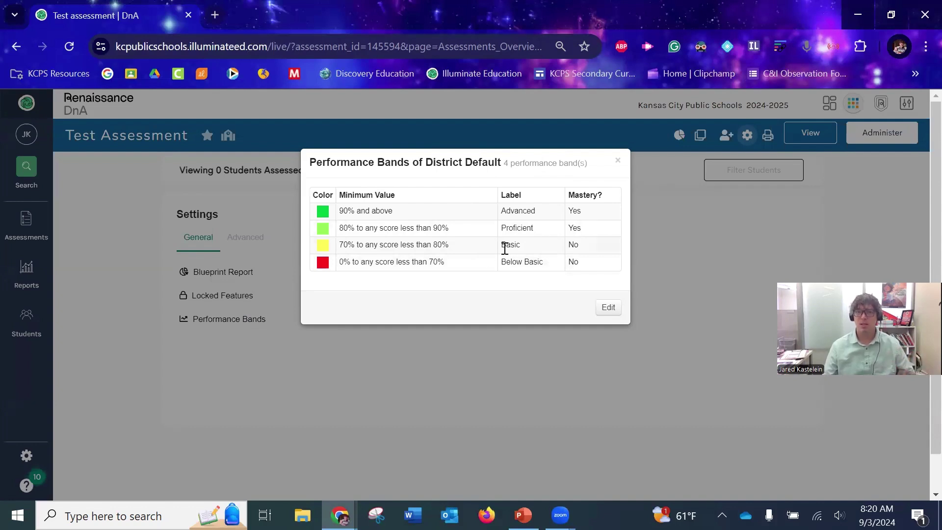
Step: Replace District Default with Square Root Curve Perf Bands for Overall Percent Correct and both 9-12.LS1.A standards
left_click(601, 307)
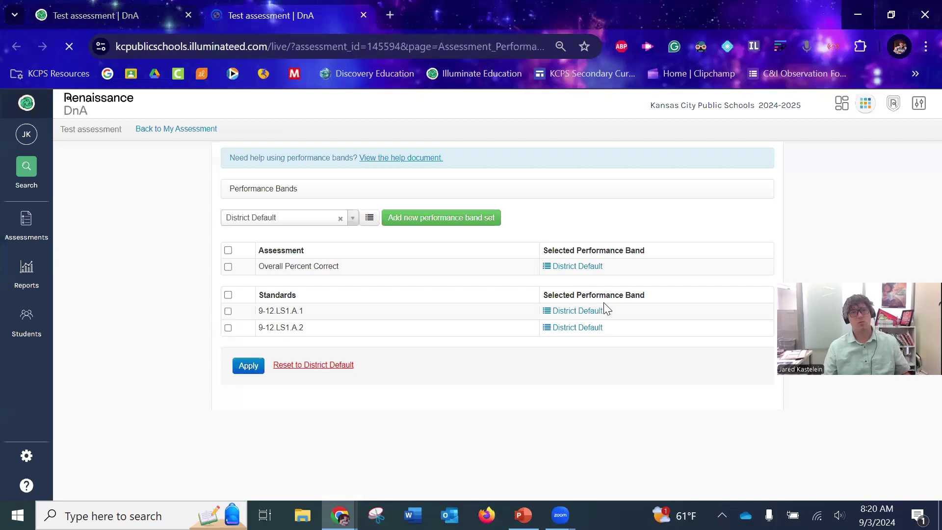
left_click(341, 218)
left_click(352, 219)
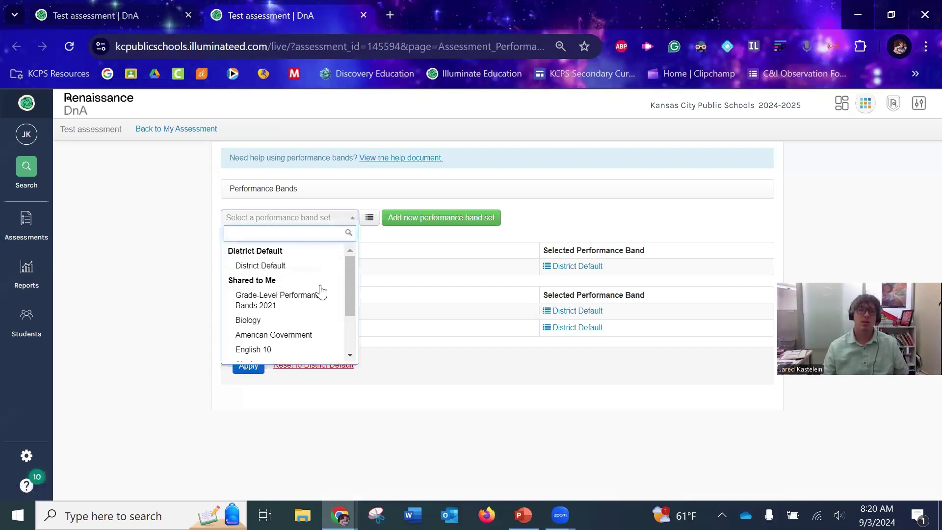
scroll(338, 292, "down", 3)
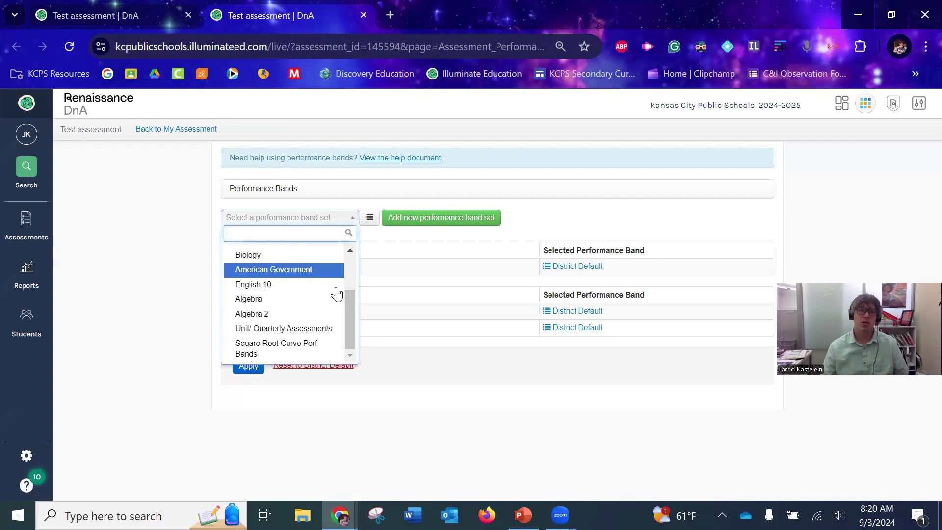
left_click(320, 349)
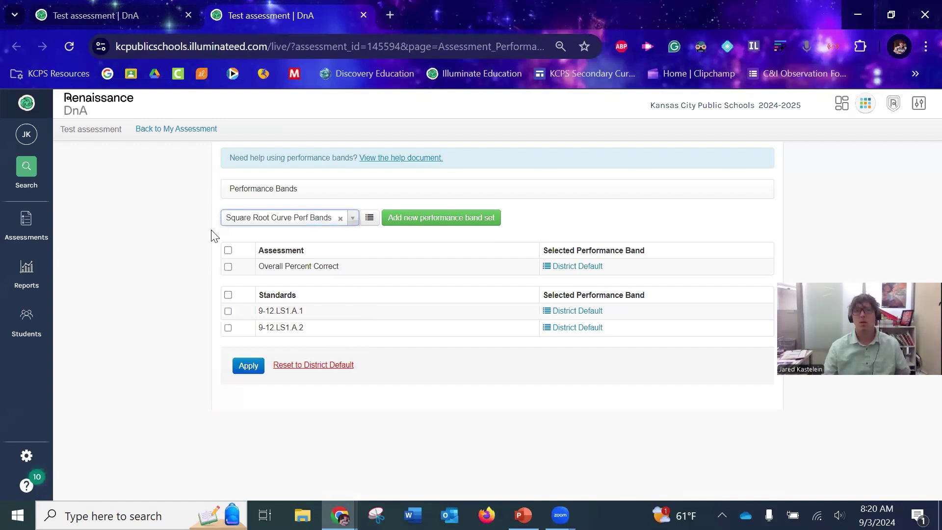
left_click(228, 251)
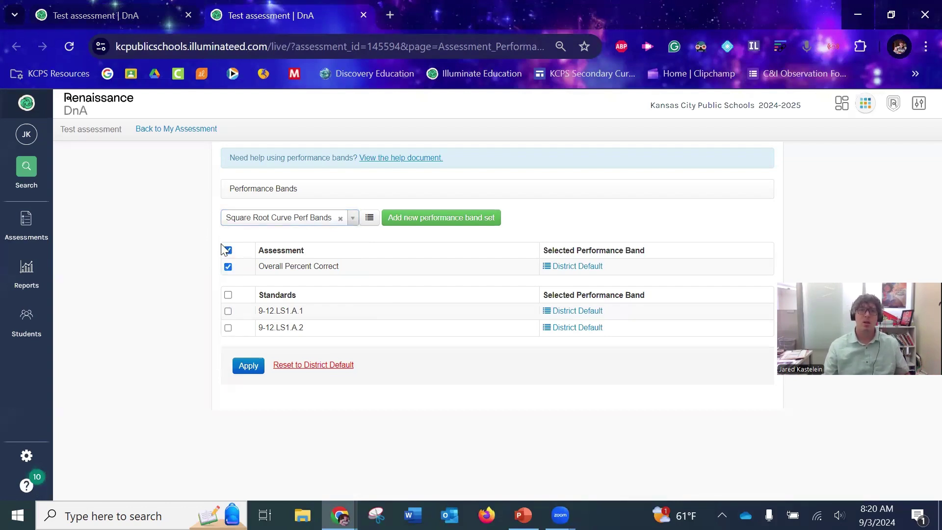
left_click(228, 295)
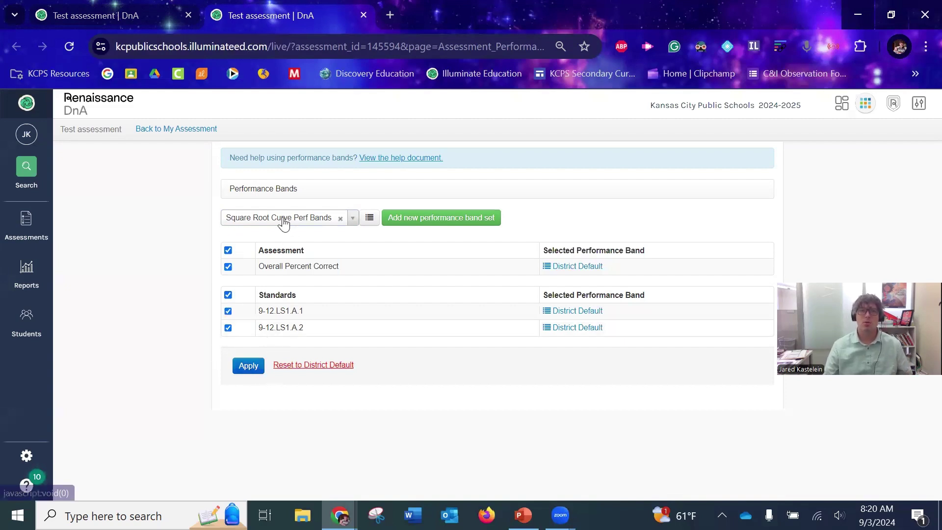
left_click(251, 367)
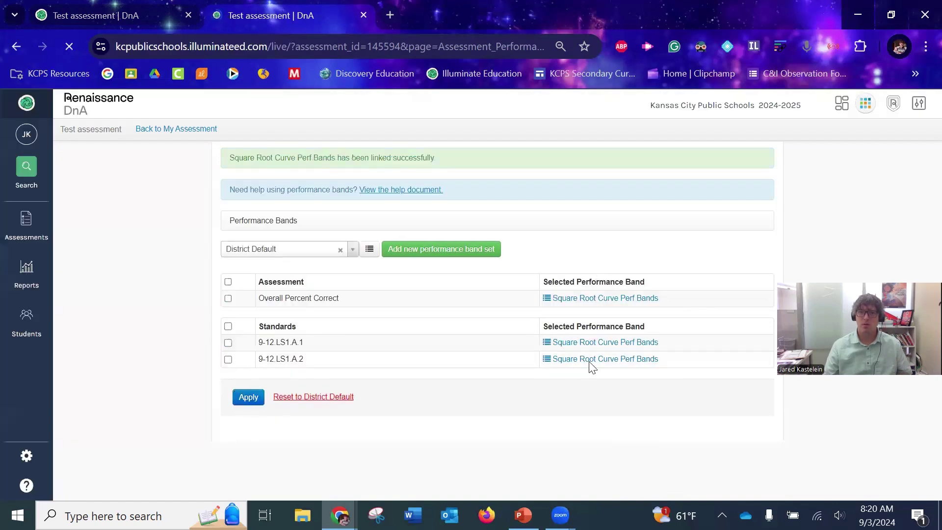
Step: Return to Test assessment's overview and open its Online Testing administrations page
left_click(191, 129)
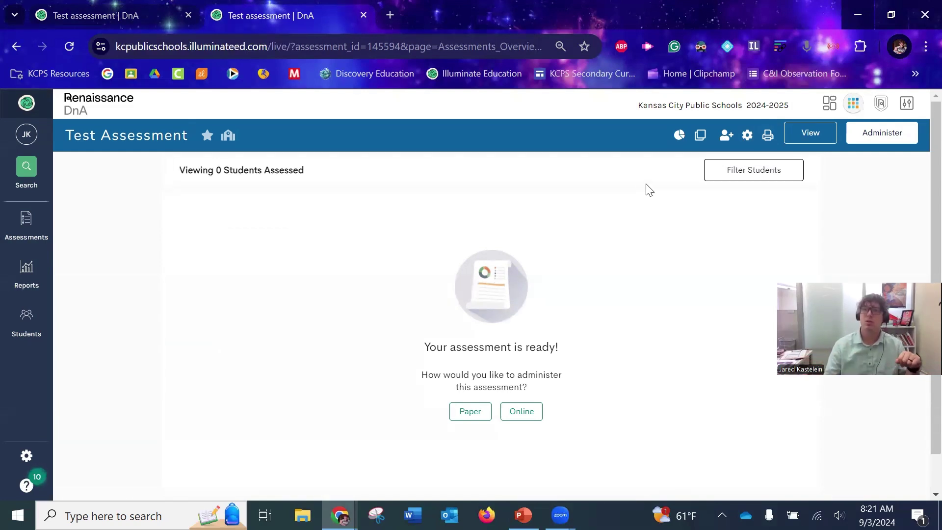
left_click(859, 140)
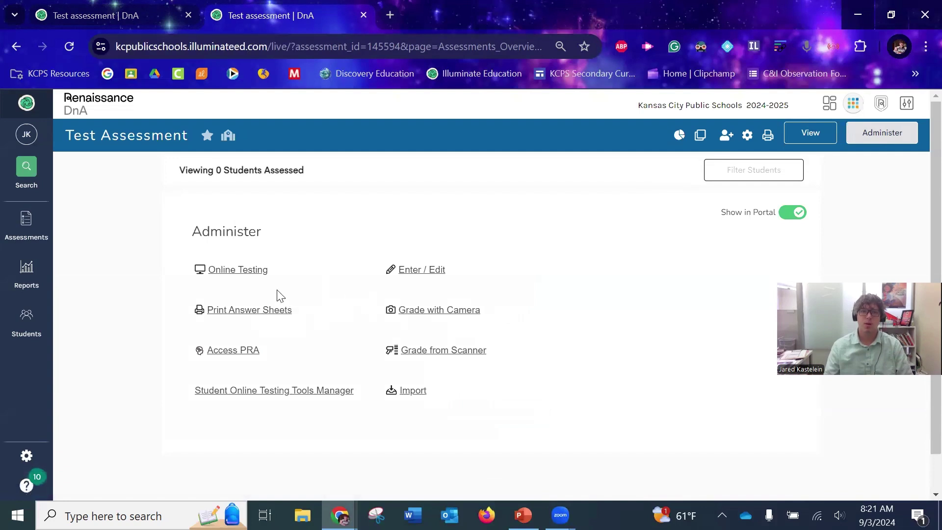
left_click(226, 275)
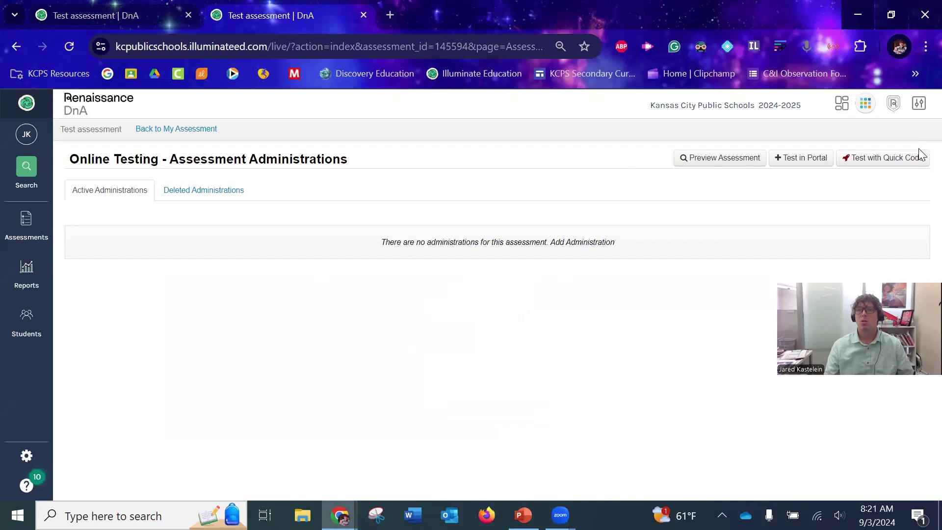
Step: Create a Test with Quick Code administration and select its access code and shareable link
left_click(877, 166)
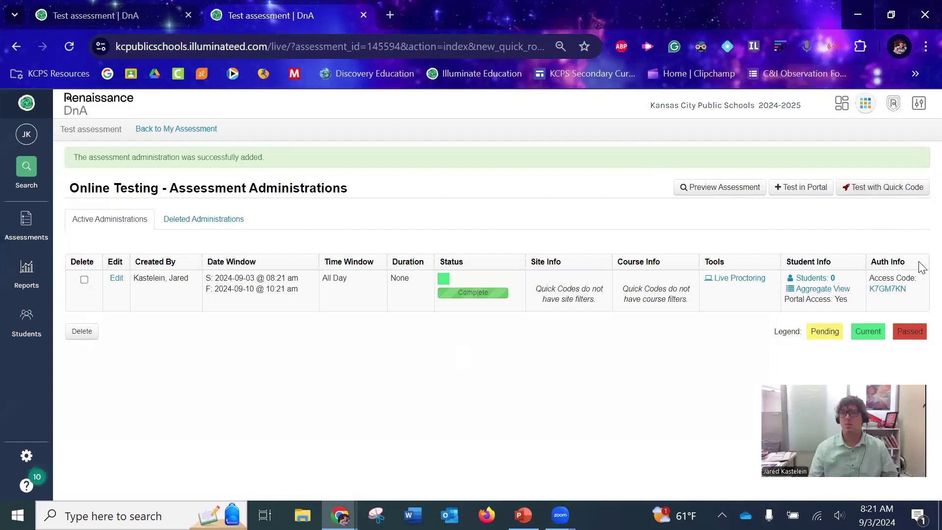
left_click(900, 289)
left_click_drag(621, 404, 297, 422)
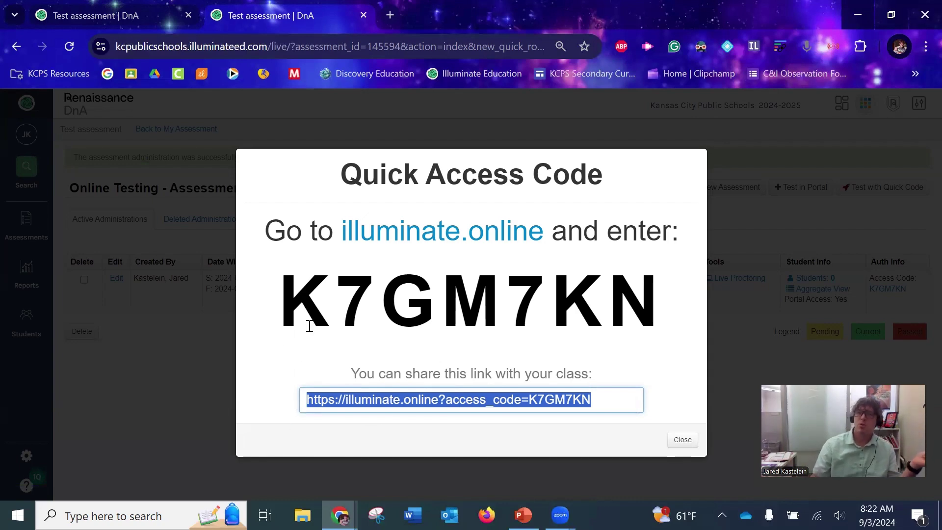
left_click_drag(296, 315, 593, 267)
double_click(687, 287)
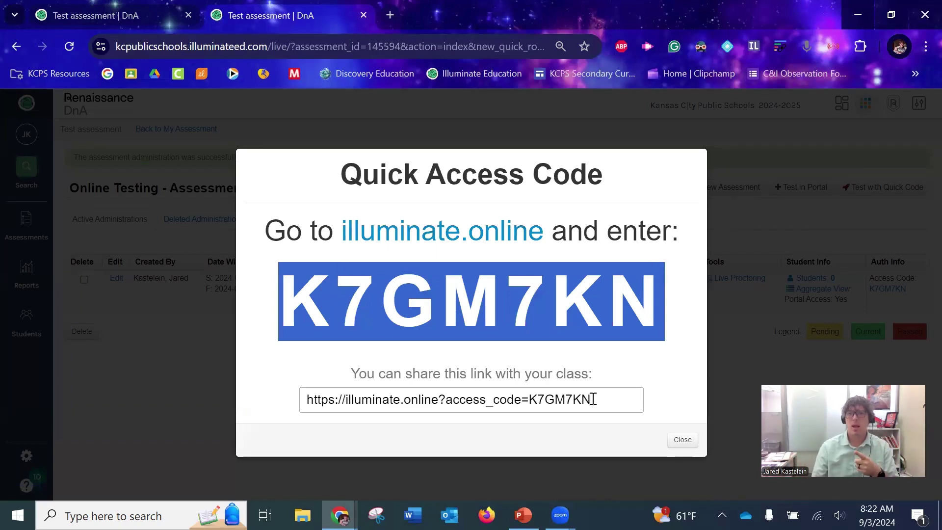
left_click_drag(593, 399, 309, 457)
left_click(874, 239)
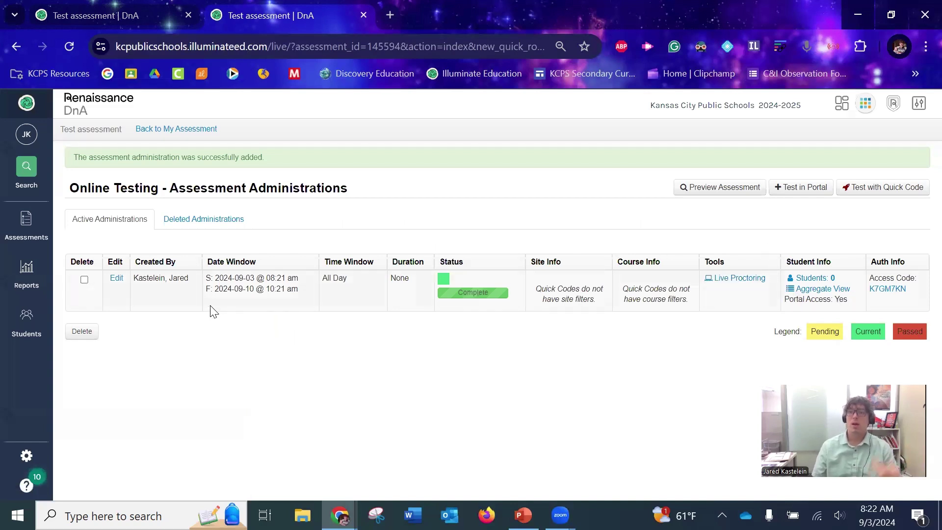
Step: Edit the quick-code administration and check its testing window end date, leaving it unchanged
left_click(117, 279)
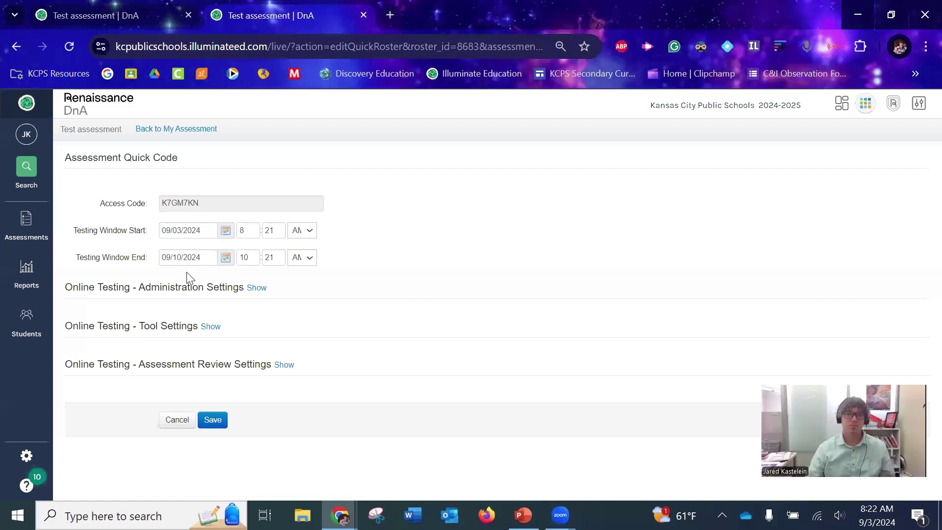
left_click(226, 258)
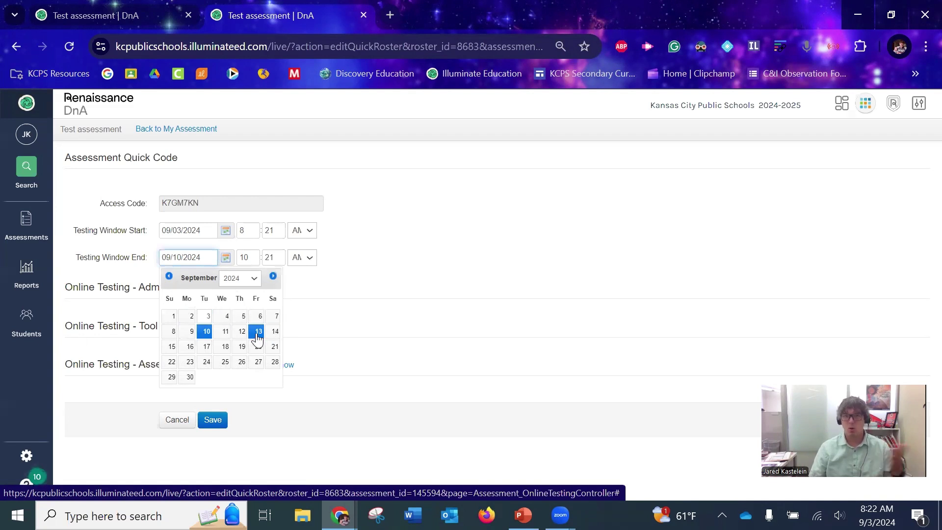
left_click(438, 215)
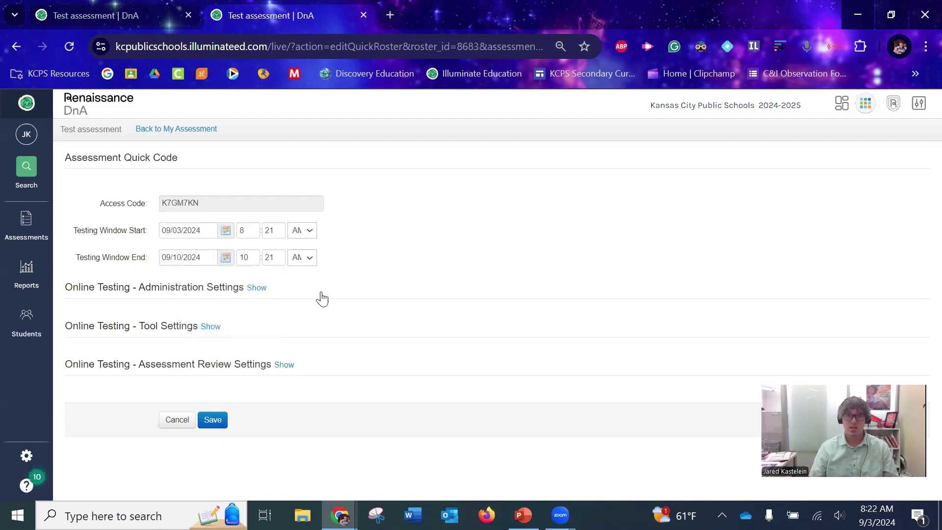
Step: Review the online administration, tool and assessment review settings, then save the administration
left_click(256, 288)
scroll(403, 266, "down", 3)
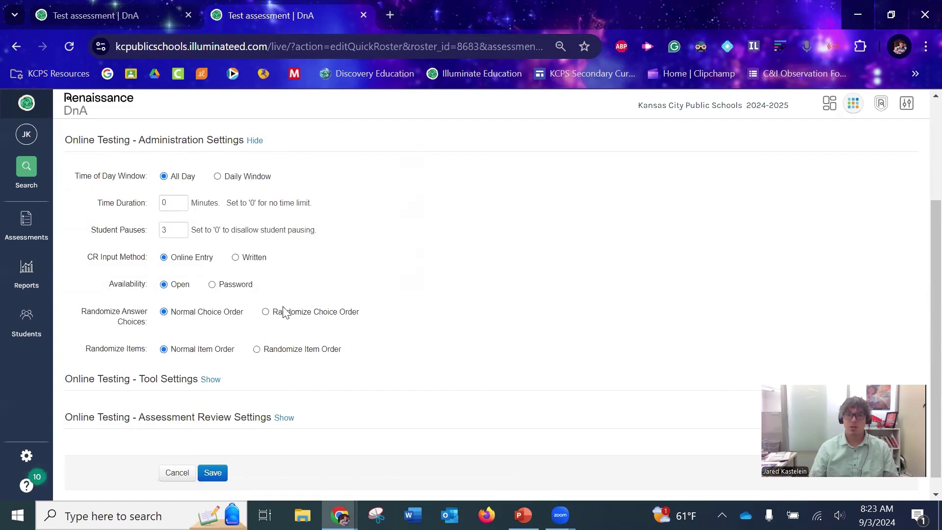
left_click(209, 380)
scroll(206, 339, "down", 5)
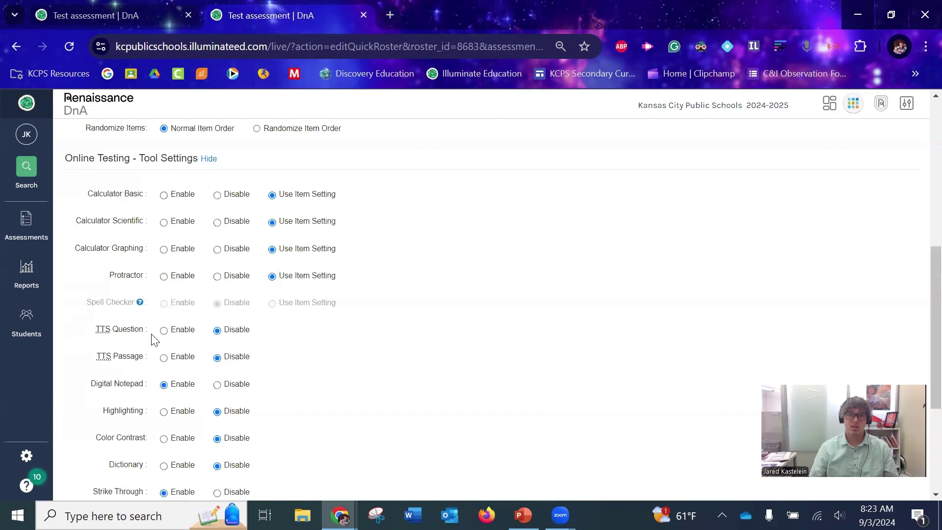
scroll(162, 343, "down", 4)
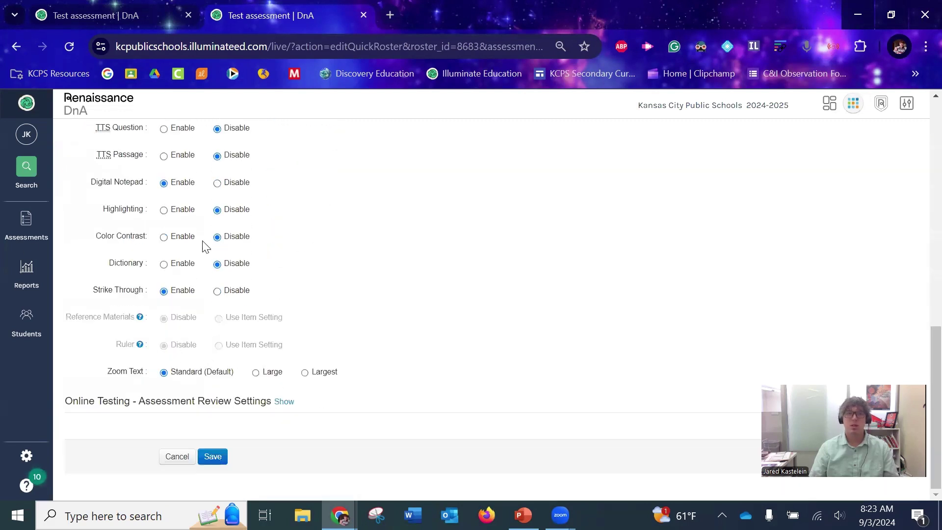
left_click(281, 403)
scroll(203, 355, "down", 2)
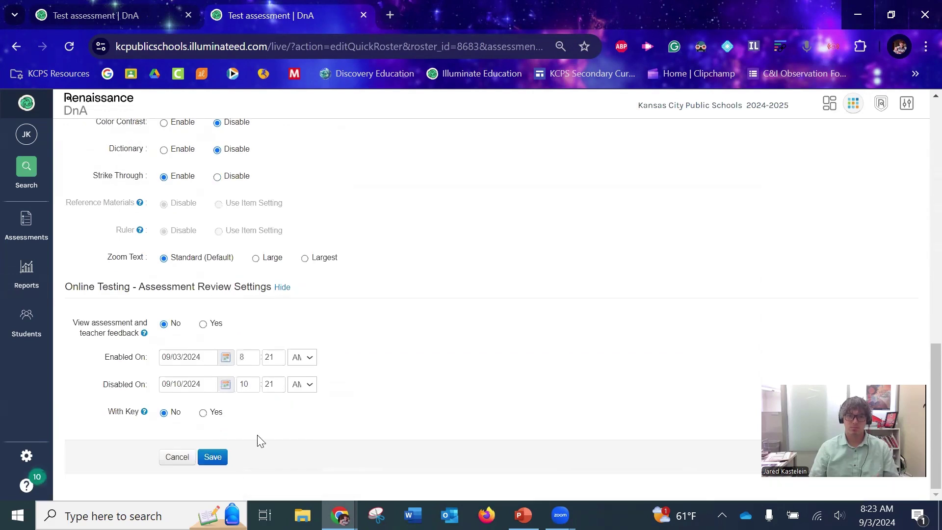
left_click(282, 289)
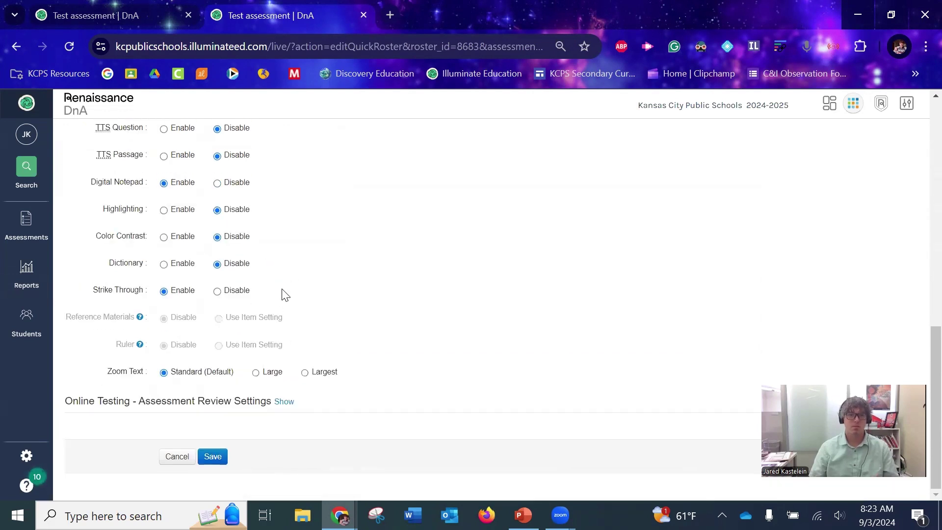
left_click(212, 456)
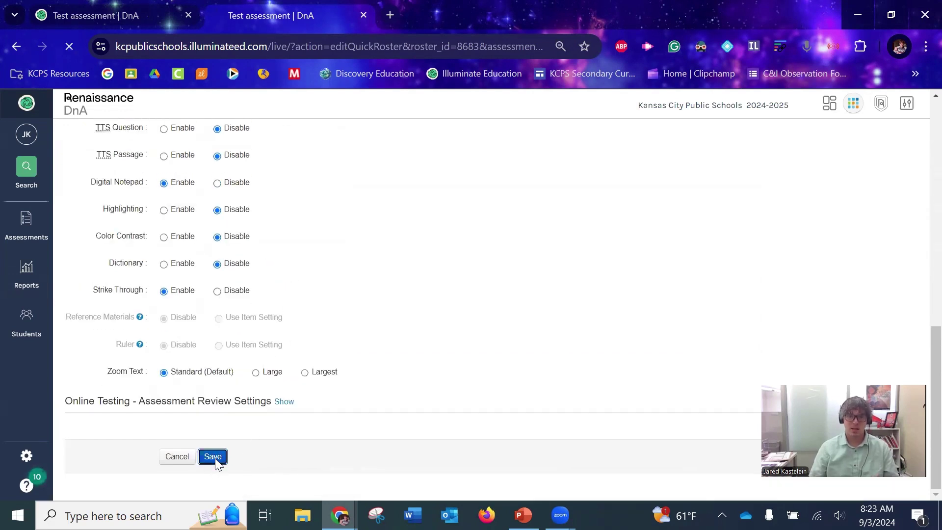